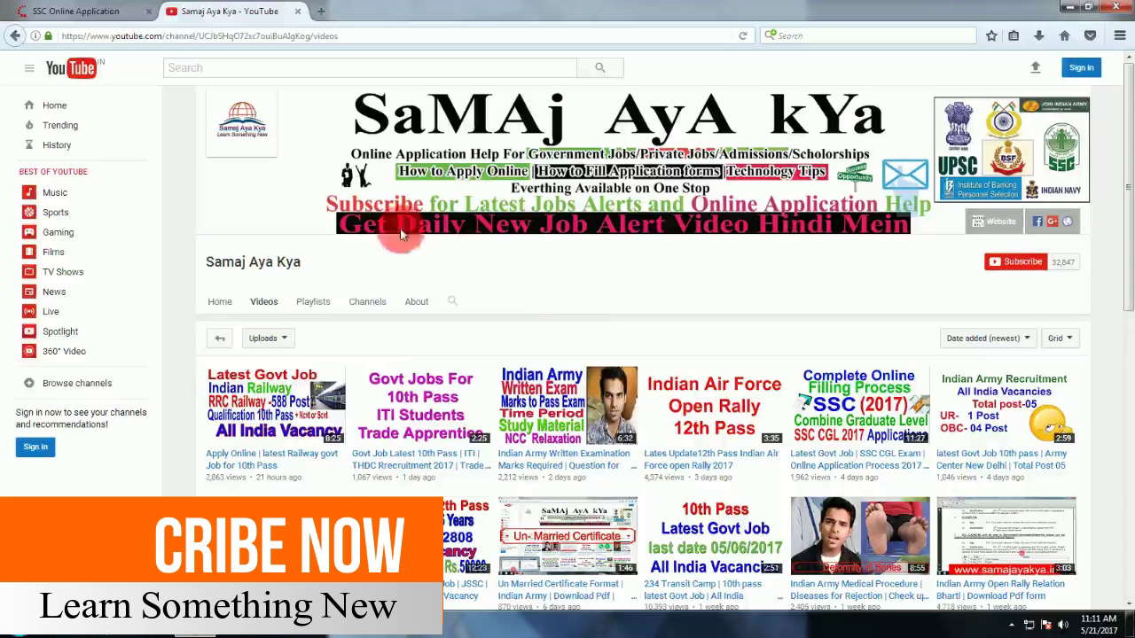
Return to the SSC online application page and dismiss the insecure-login warning
left_click(80, 11)
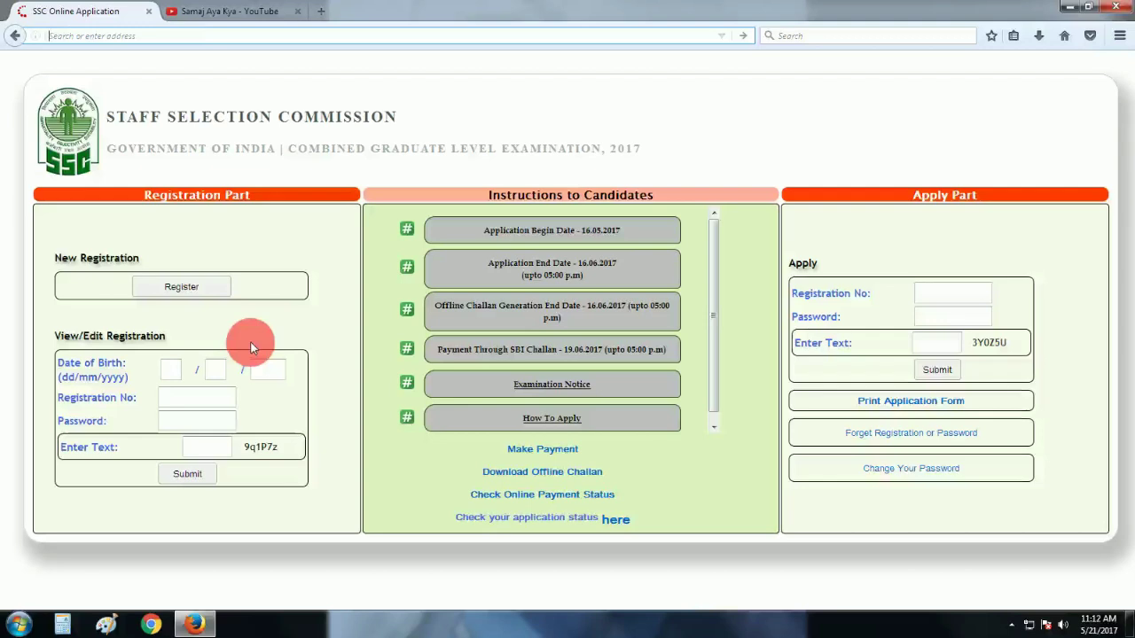
left_click(223, 399)
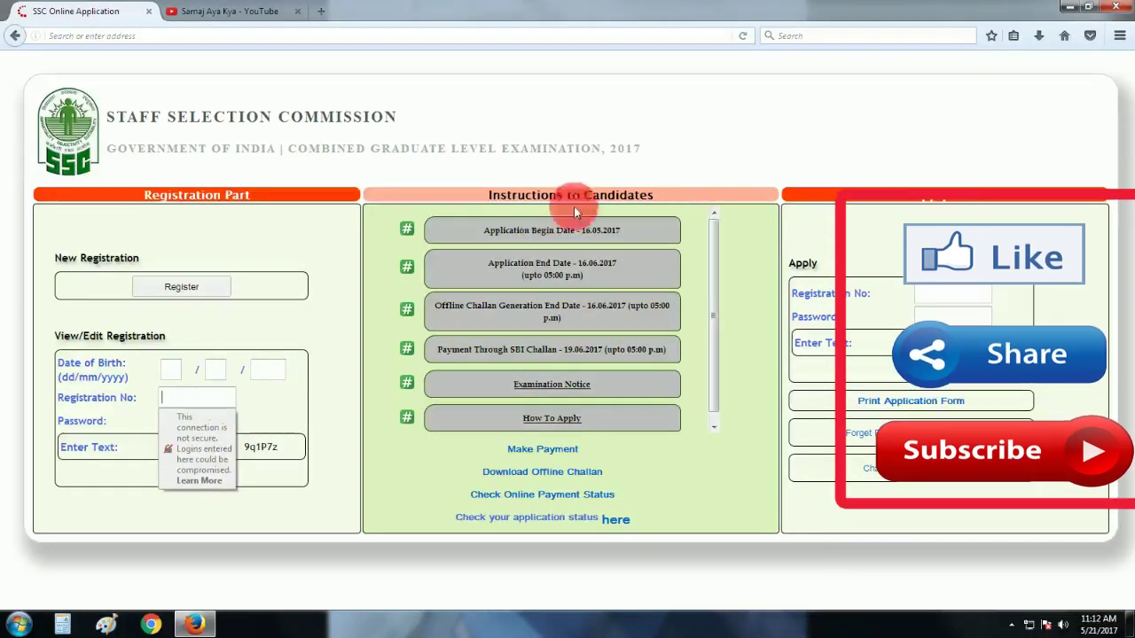
left_click(787, 186)
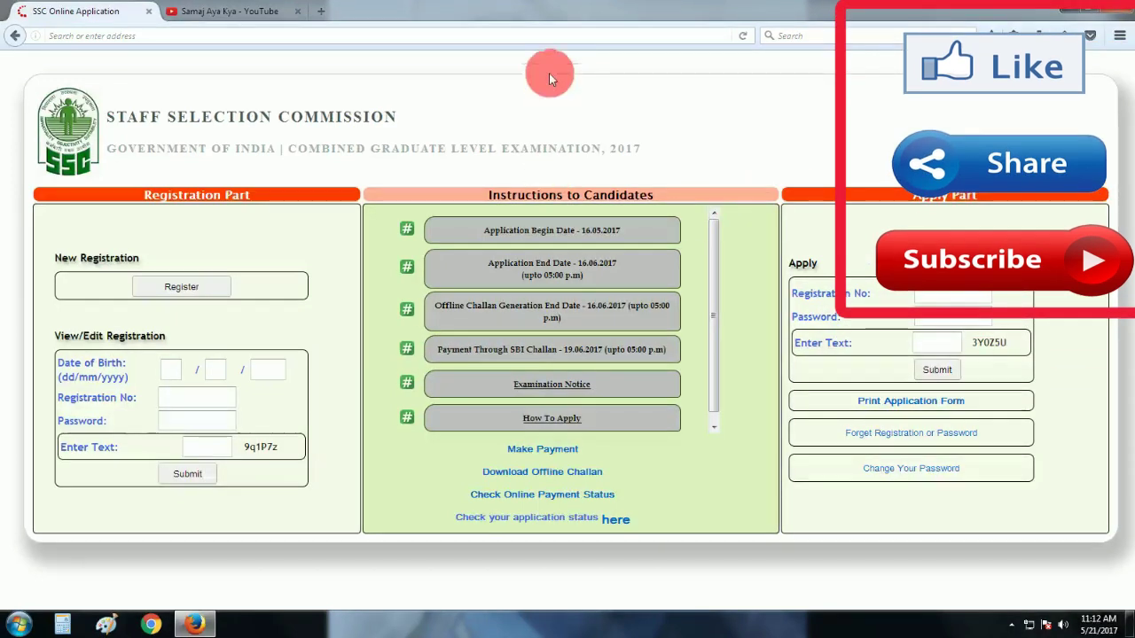
Search Google for 'ssc' in a new tab and open the official ssc.nic.in result
left_click(321, 10)
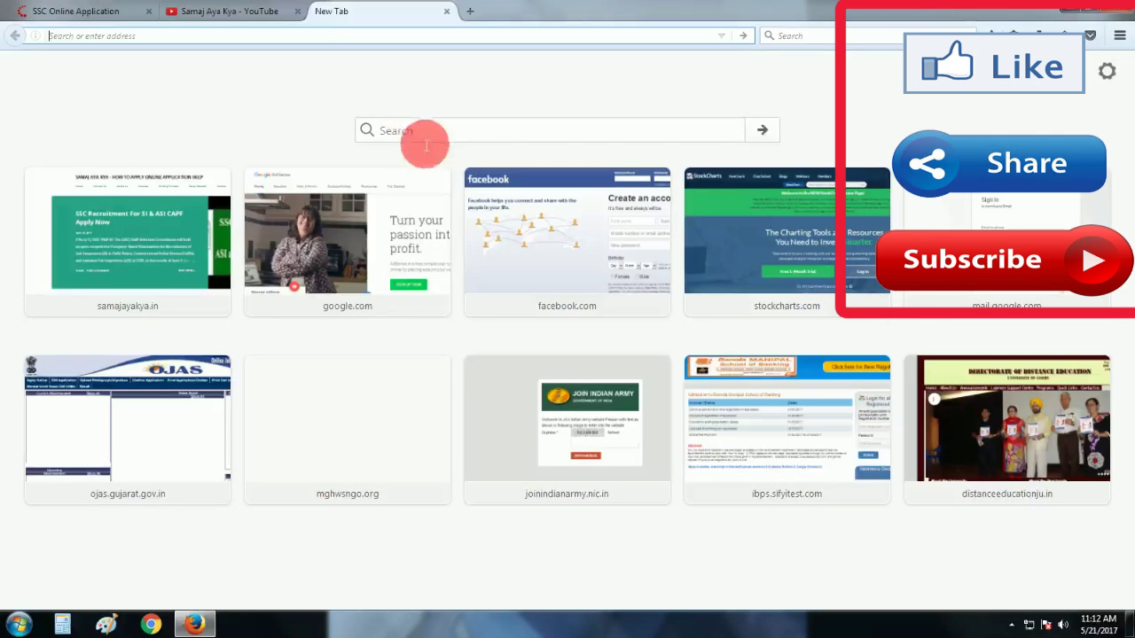
left_click(433, 139)
type("ssc")
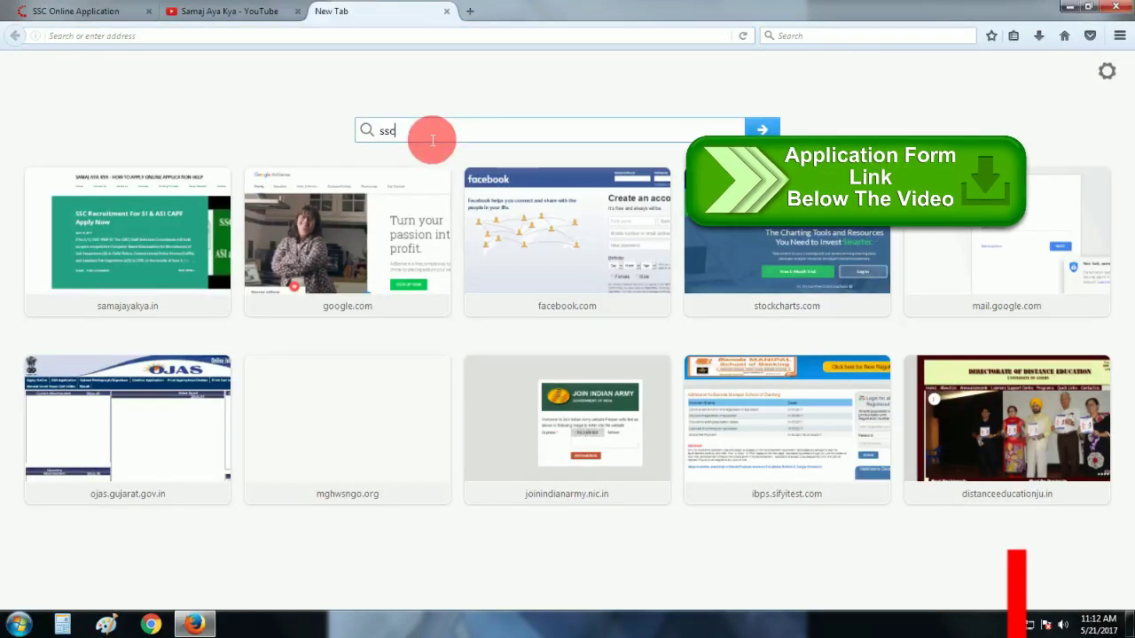
key("Return")
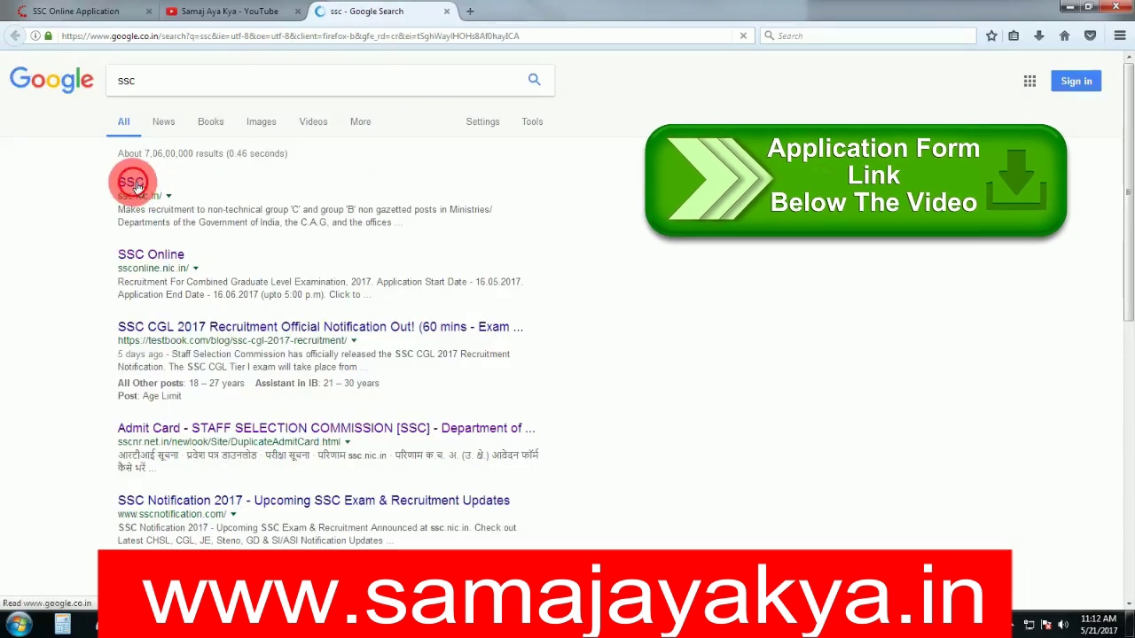
left_click(138, 184)
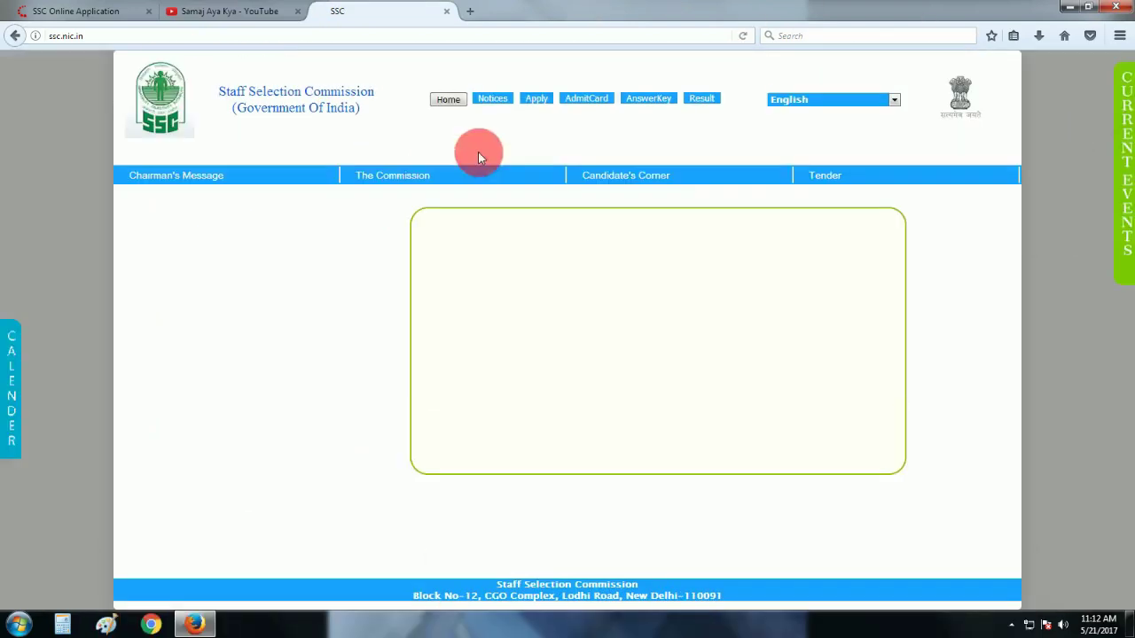
Open the CGL 2017 online application through Apply and its CGL apply link
left_click(538, 99)
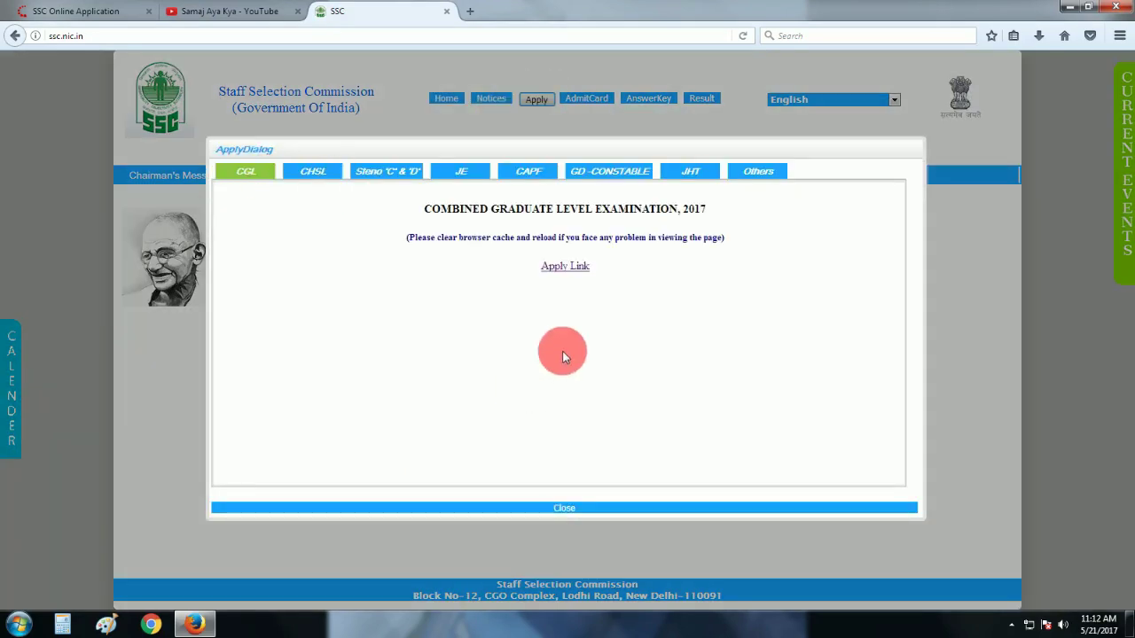
left_click(561, 269)
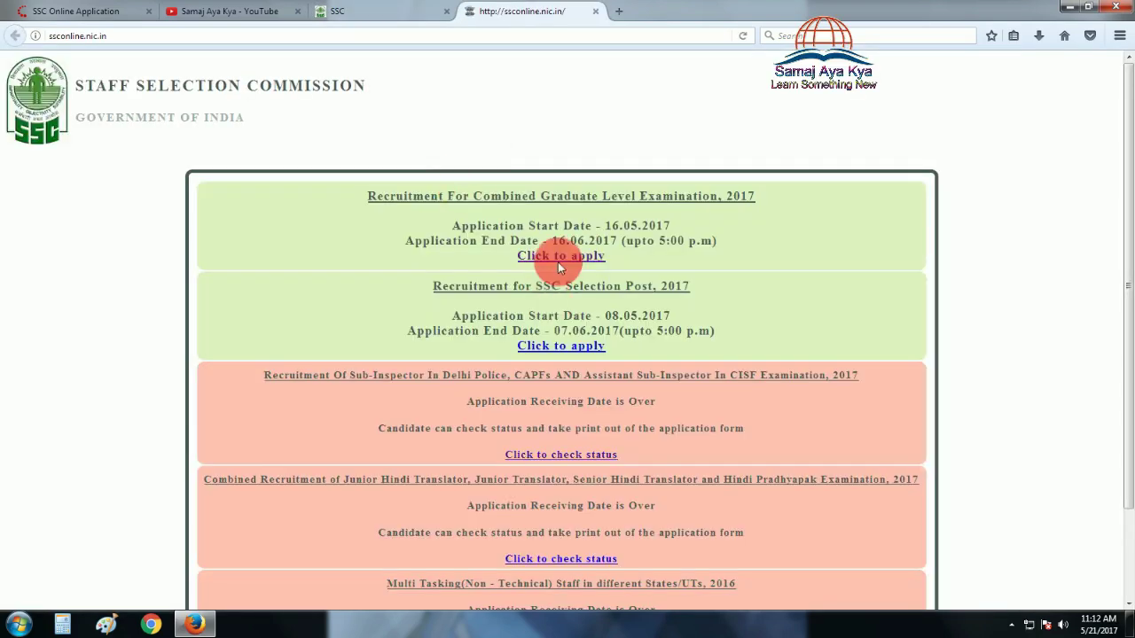
left_click(560, 262)
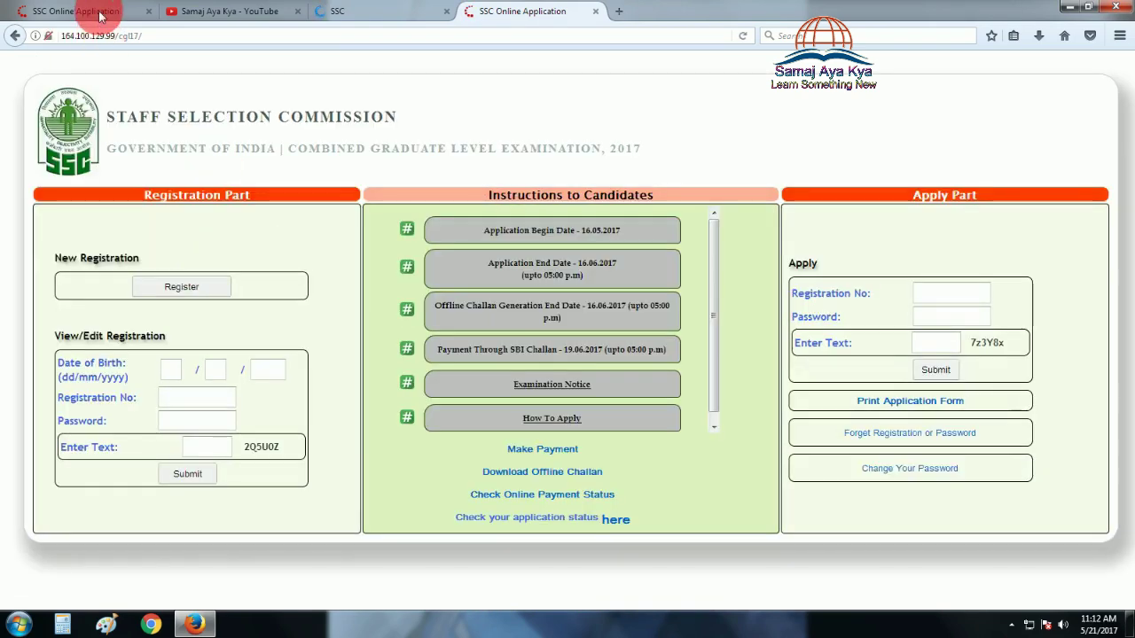
Close the older application and YouTube tabs, returning to the CGL 2017 page
left_click(99, 13)
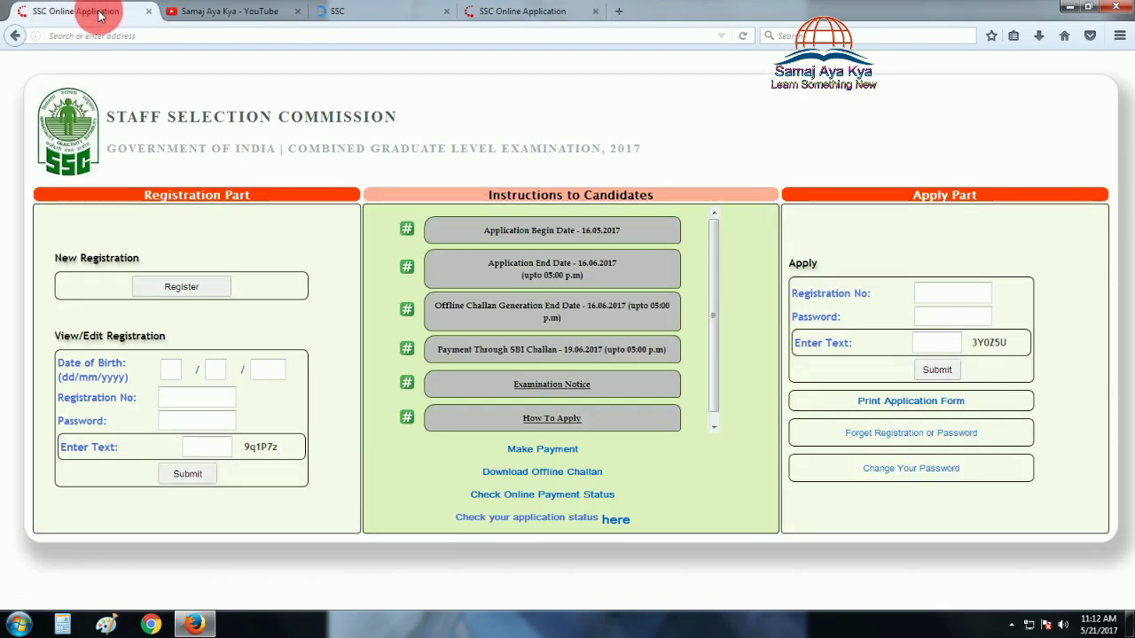
left_click(147, 12)
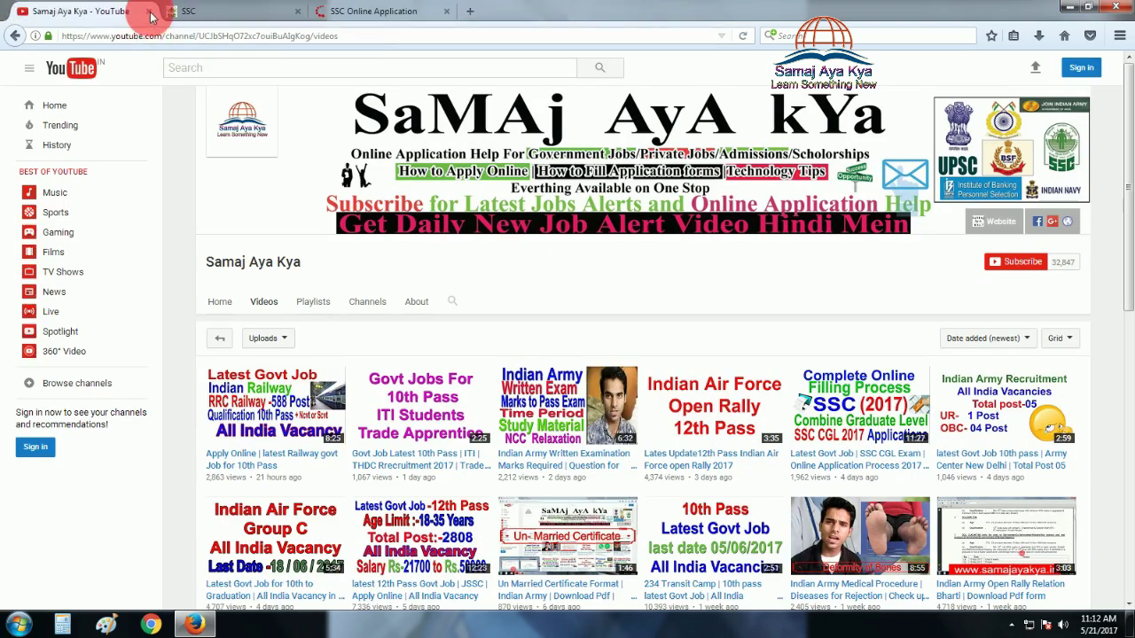
left_click(150, 12)
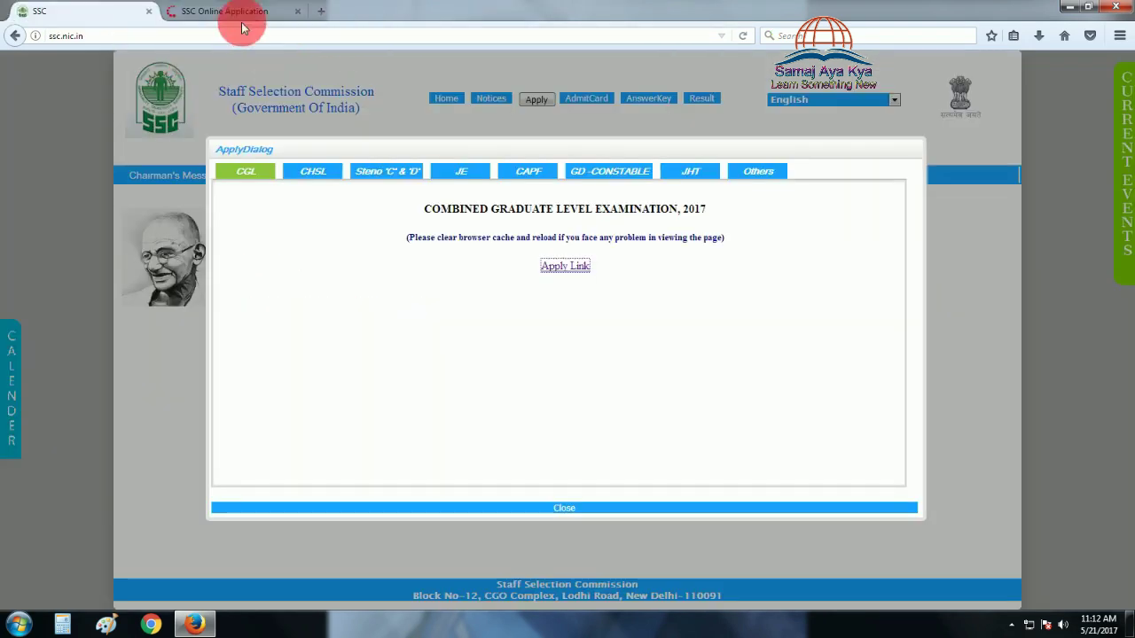
left_click(253, 12)
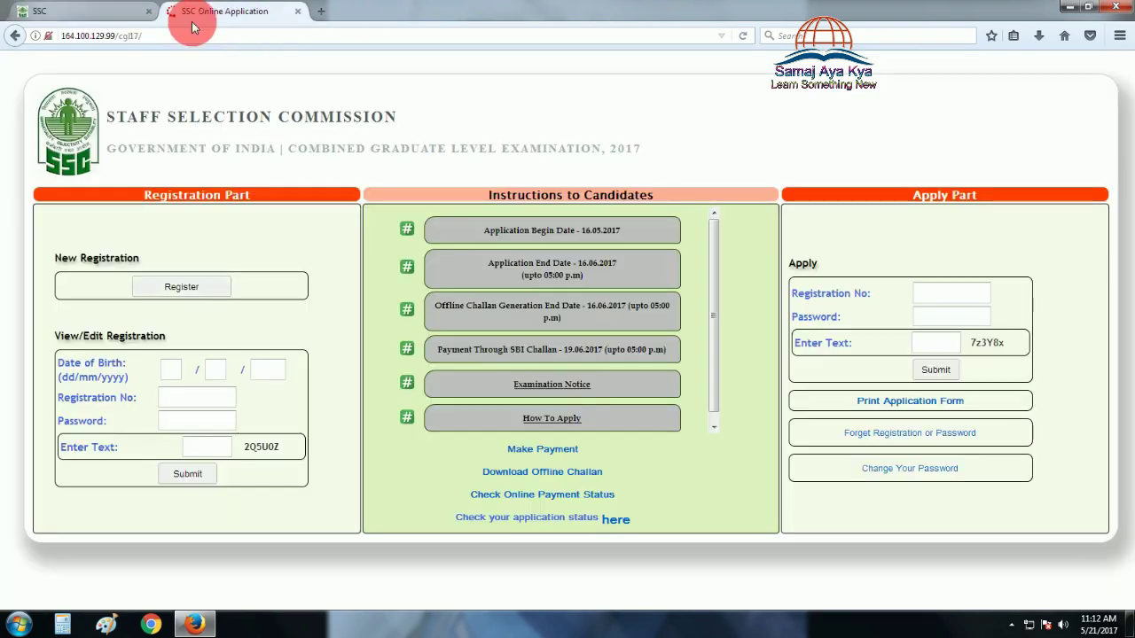
Start a new registration and enter the candidate's name, father's name and 10th roll number with verification
left_click(178, 293)
left_click(452, 161)
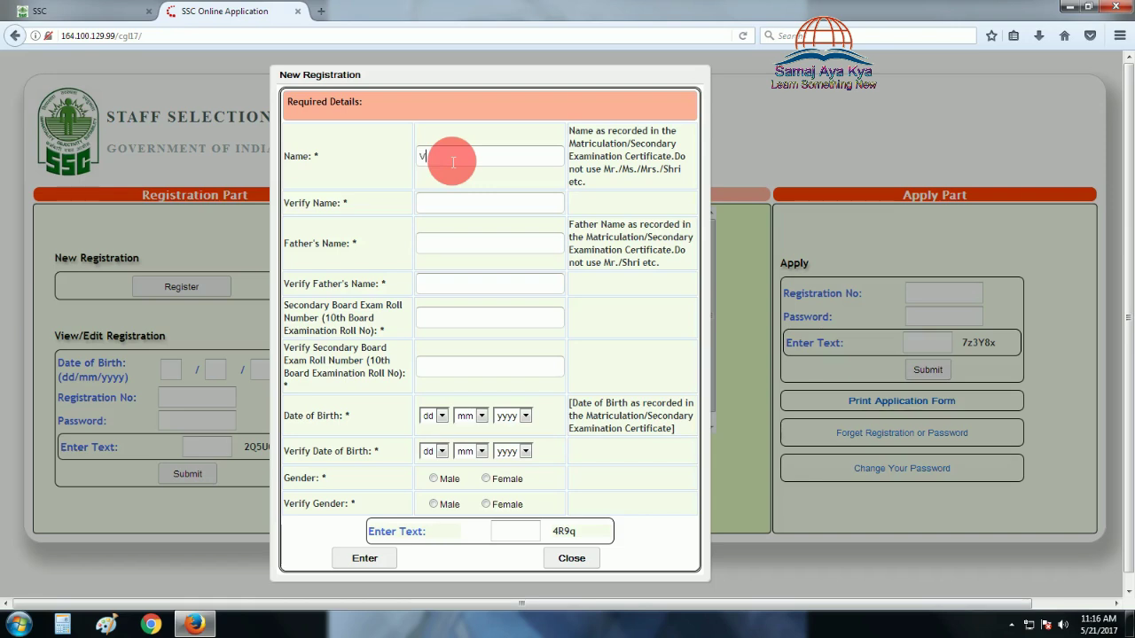
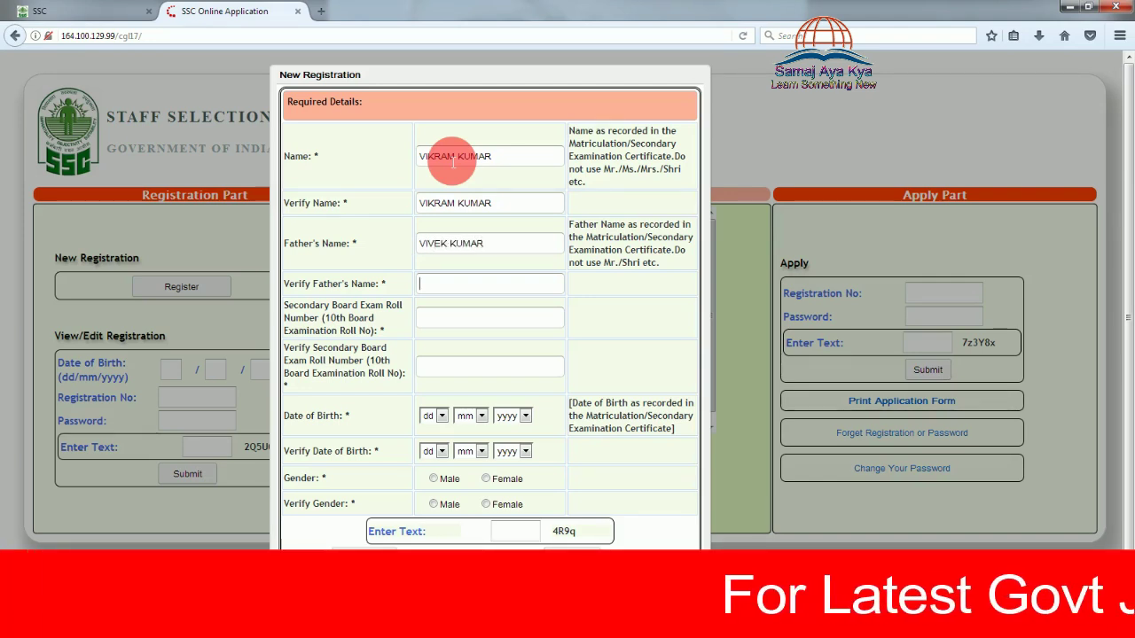
key("Tab")
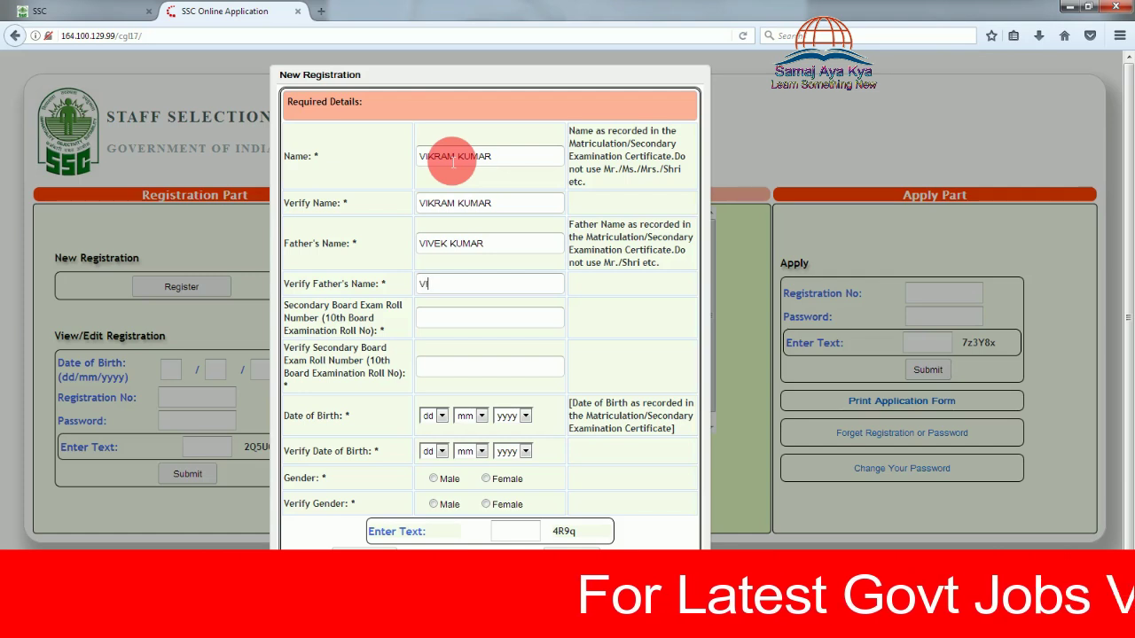
key("Tab")
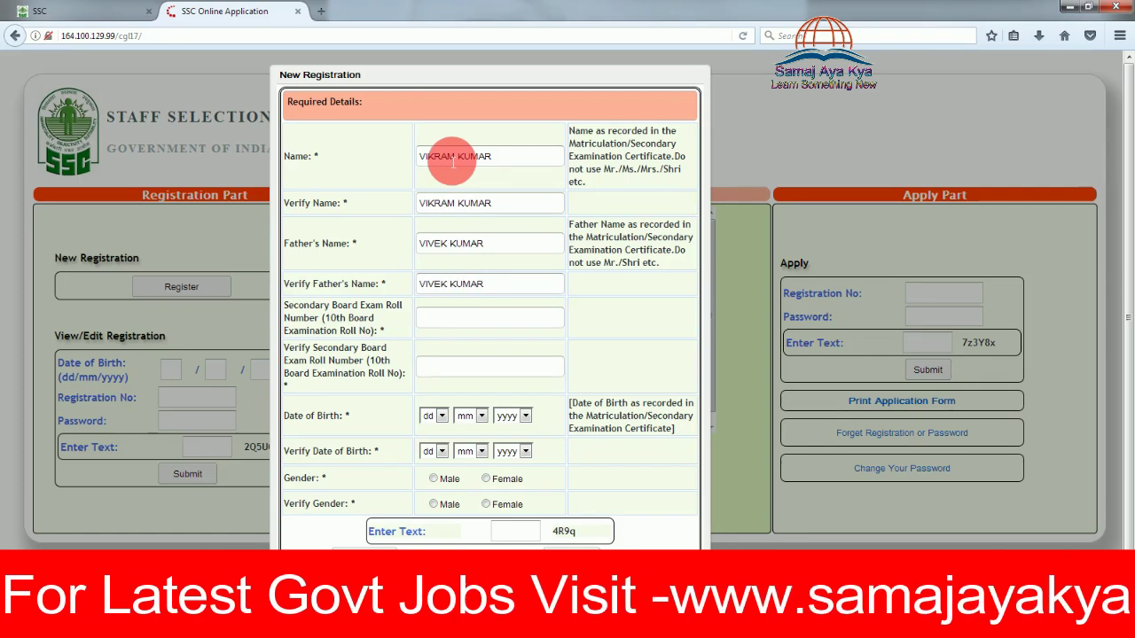
key("Tab")
key("Tab")
Set birth date 01/01/1995, choose gender, enter the captcha and submit the registration details
key("Down")
key("Tab")
key("Down")
key("Tab")
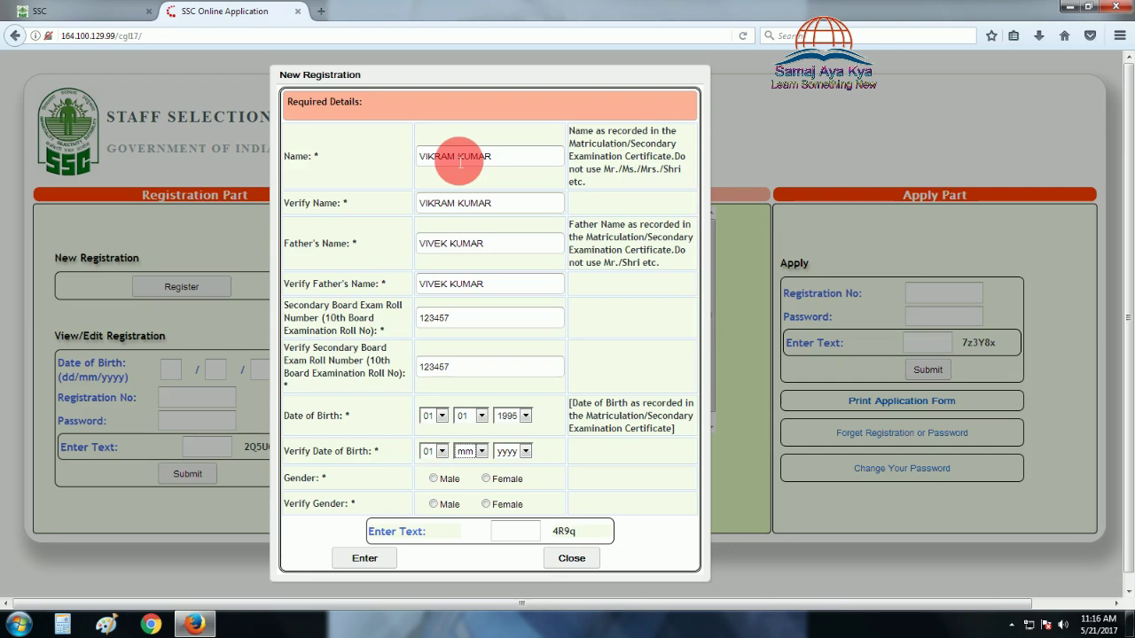
key("Down")
key("Tab")
key("Down")
key("Down")
key("Down")
key("Down")
key("Down")
key("Tab")
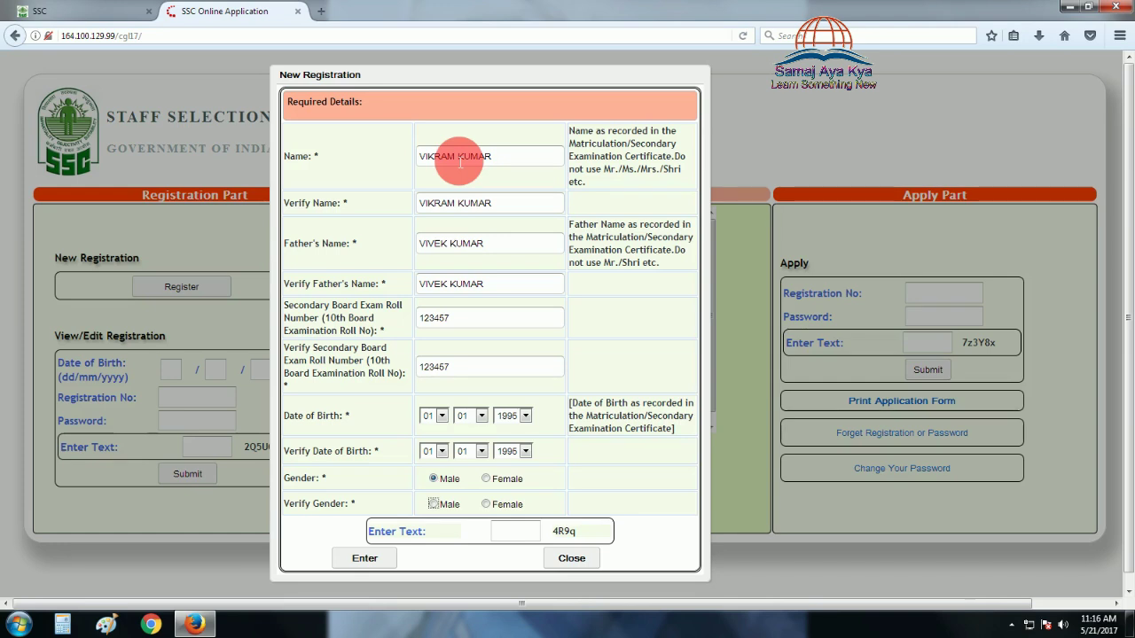
left_click(532, 533)
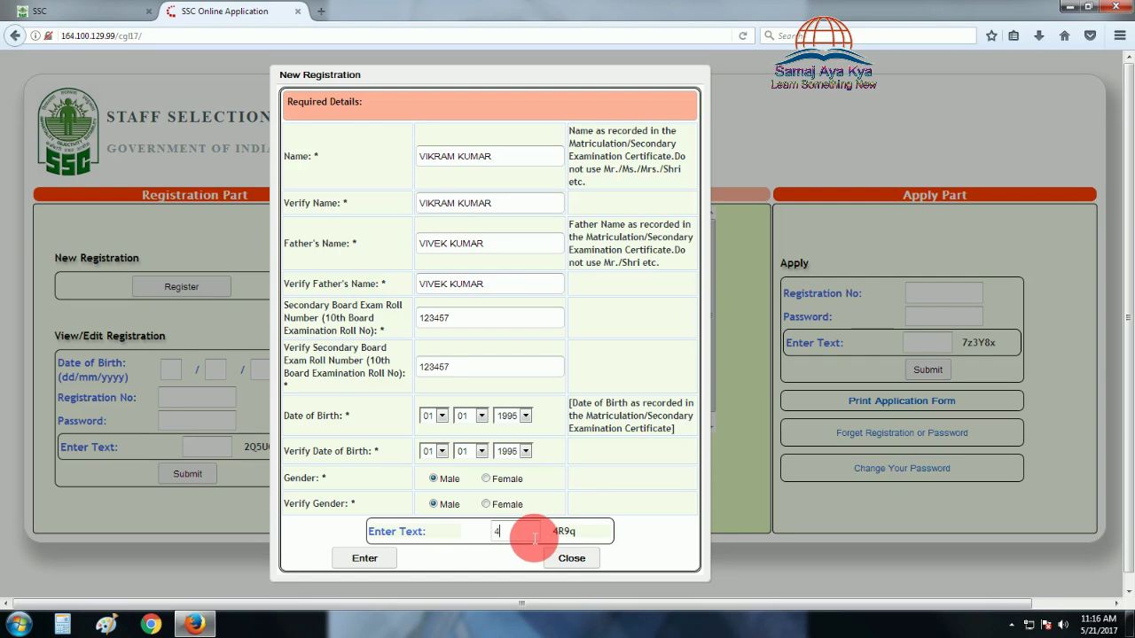
type("4R")
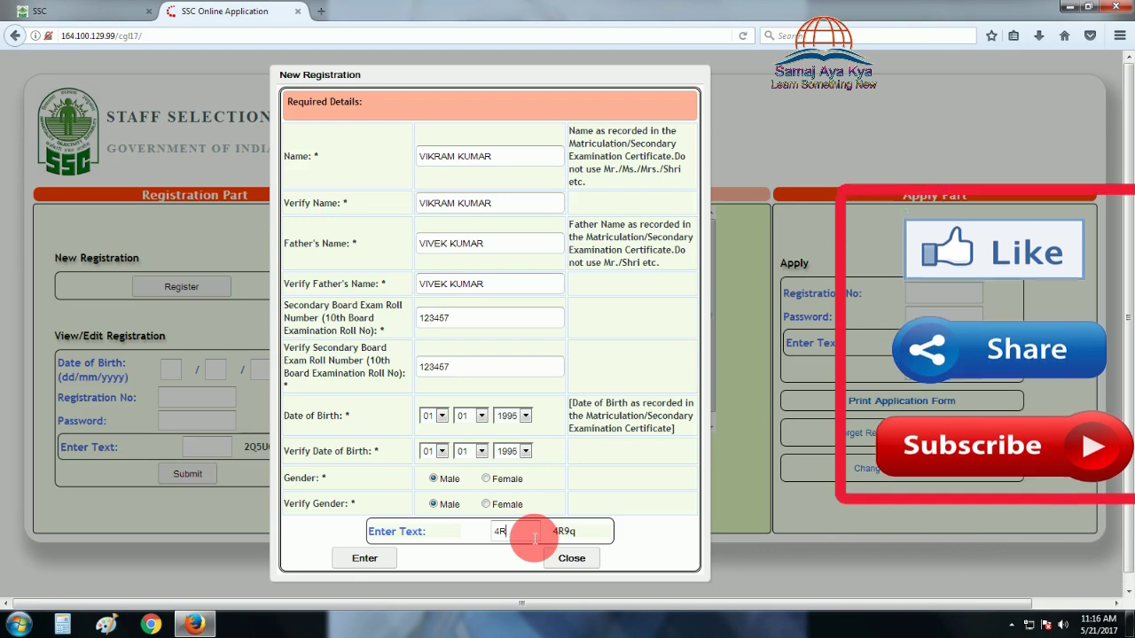
type("9")
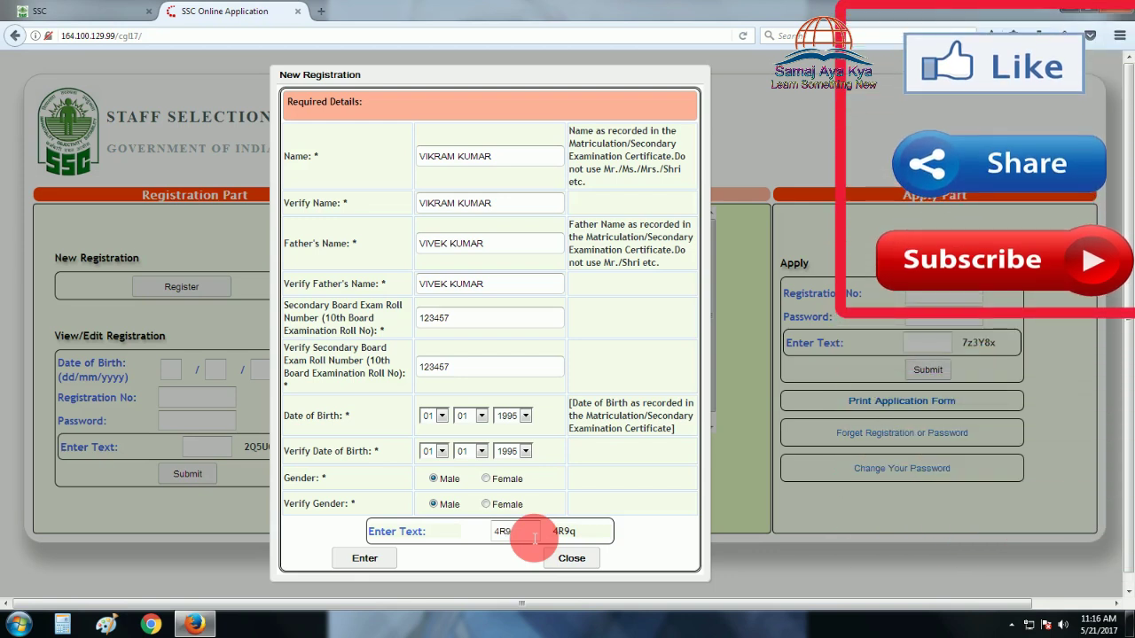
type("q")
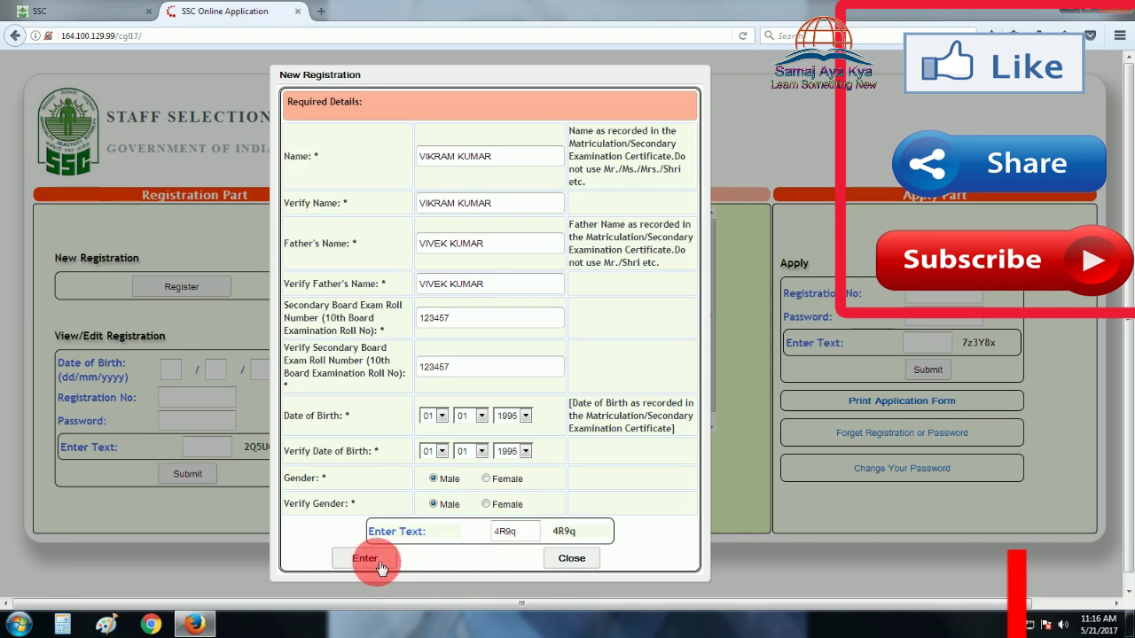
left_click(376, 562)
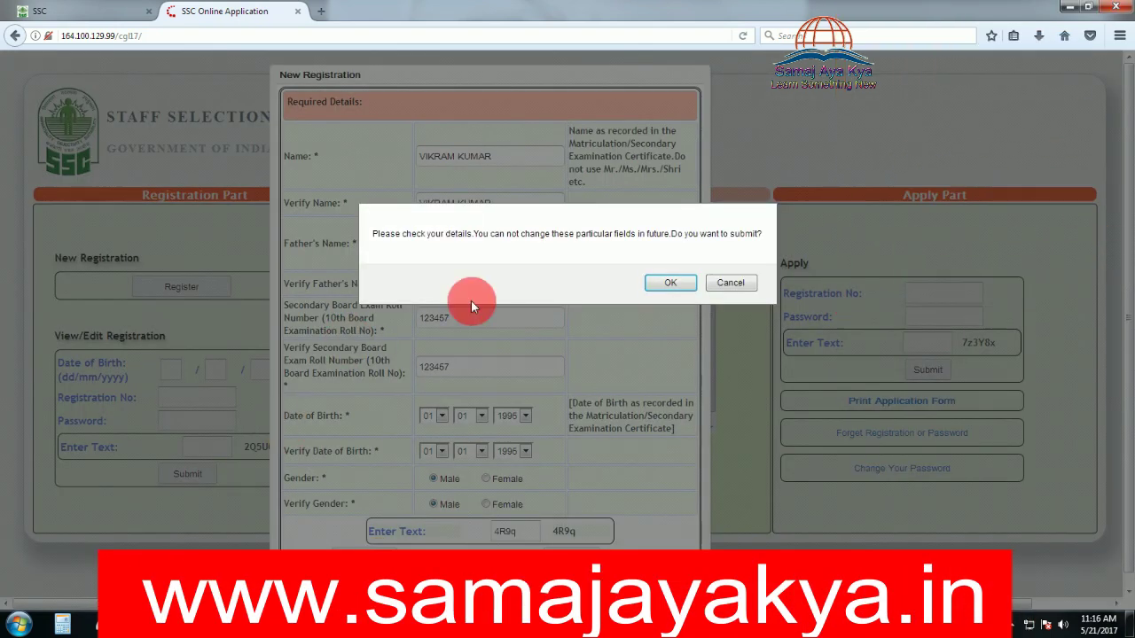
Confirm the registration, then enter the mother's name and identification mark 'MOLE ON NECK'
left_click(670, 284)
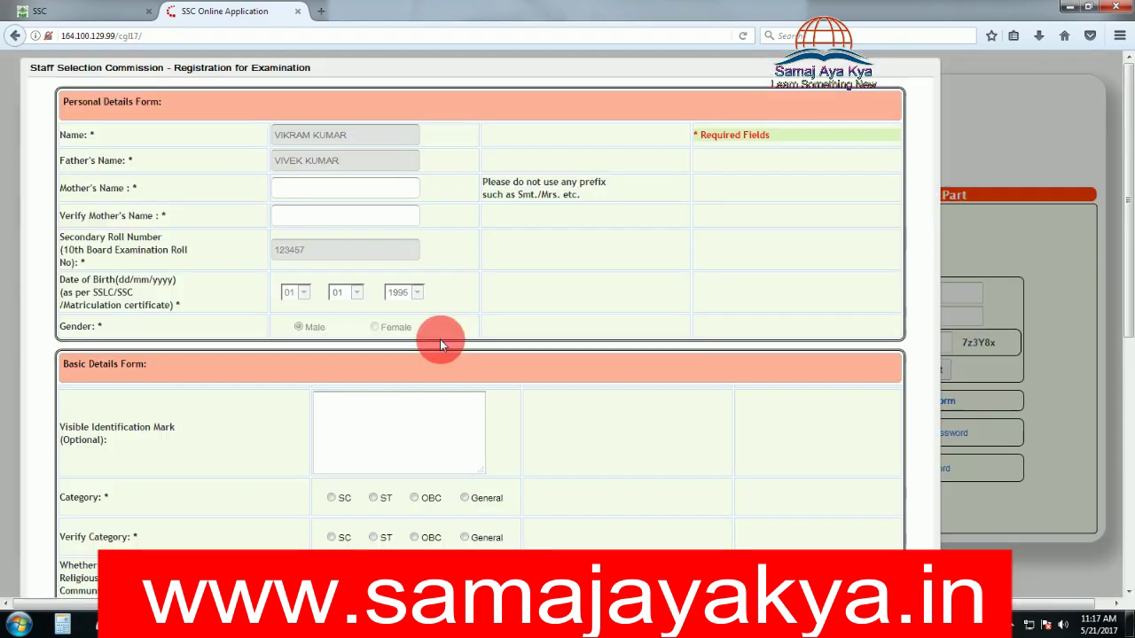
left_click(343, 190)
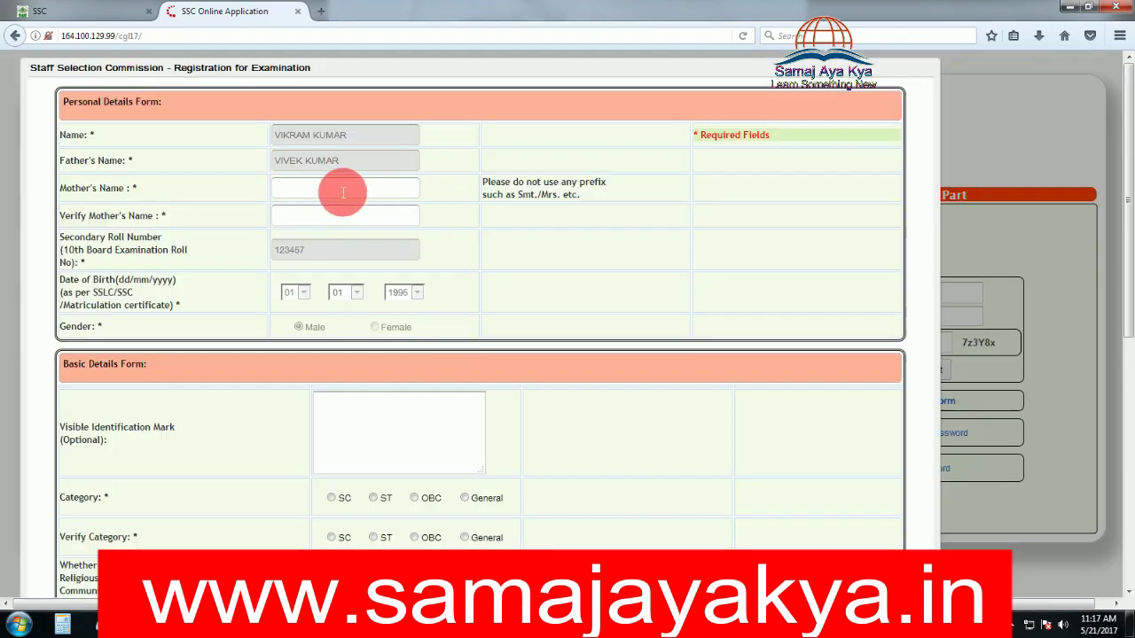
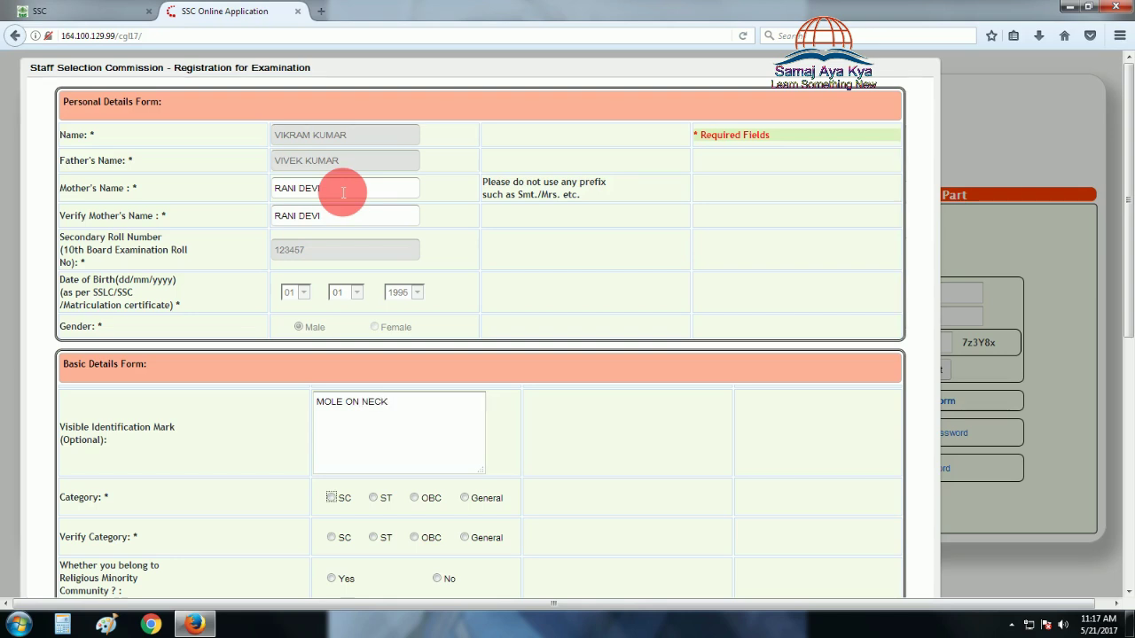
left_click(375, 431)
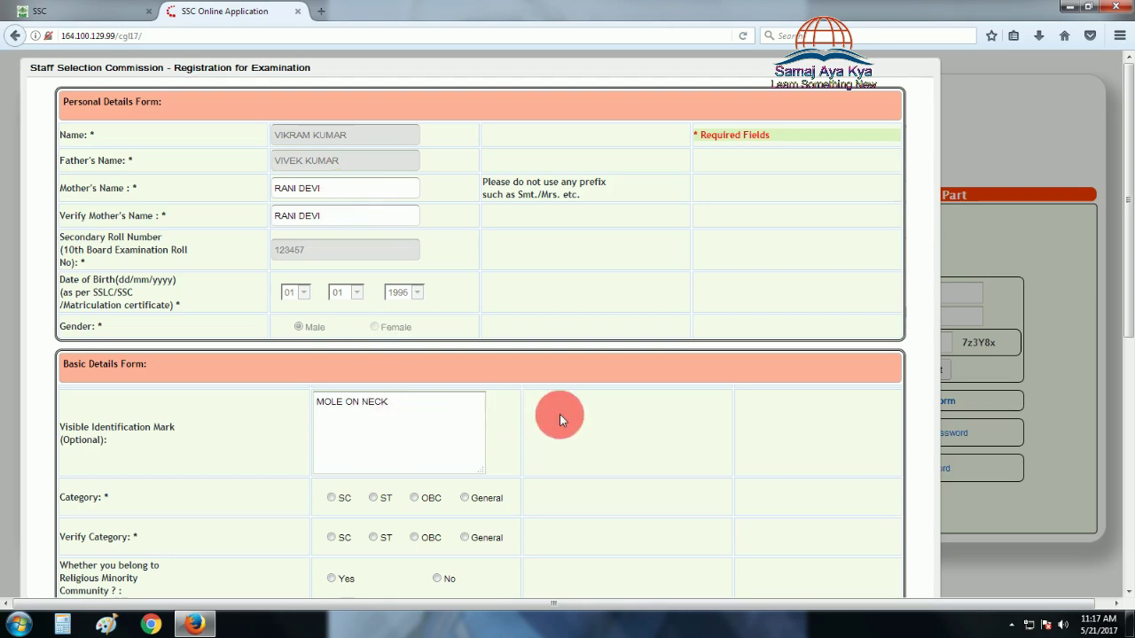
Select and verify SC category, answer No to religious minority, and set nationality to Indian
scroll(559, 414, "down", 2)
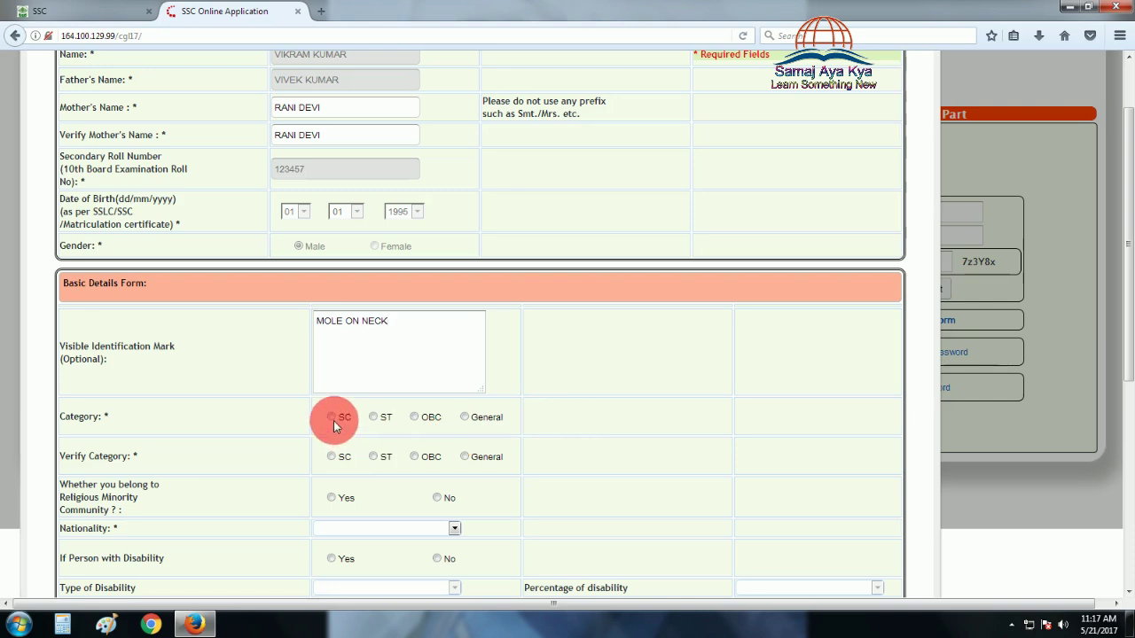
left_click(331, 419)
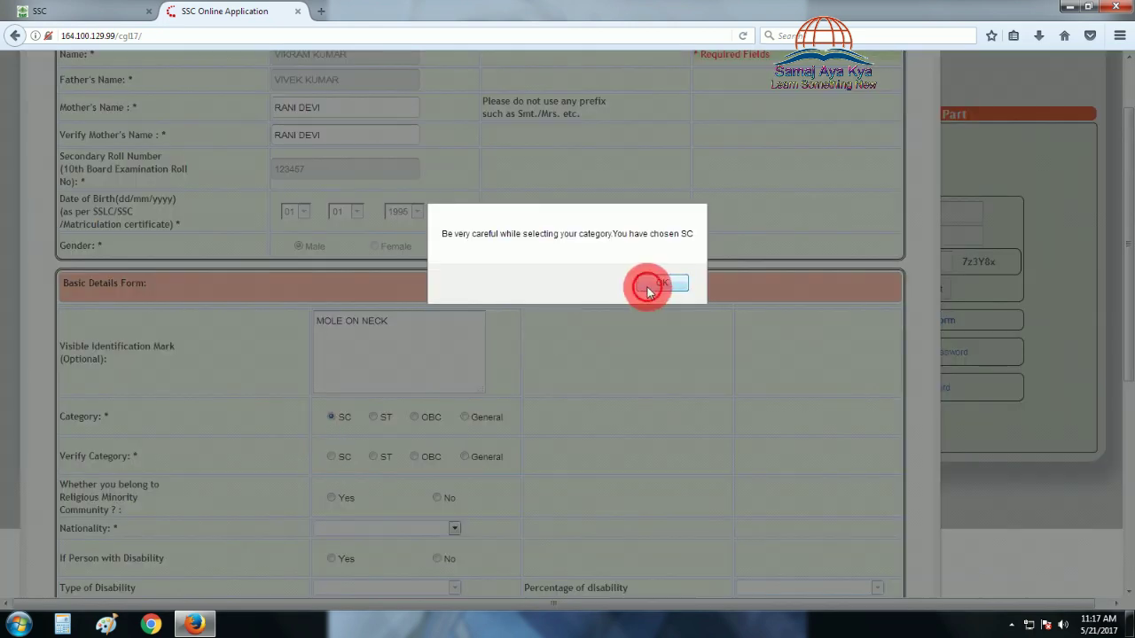
left_click(651, 283)
left_click(334, 456)
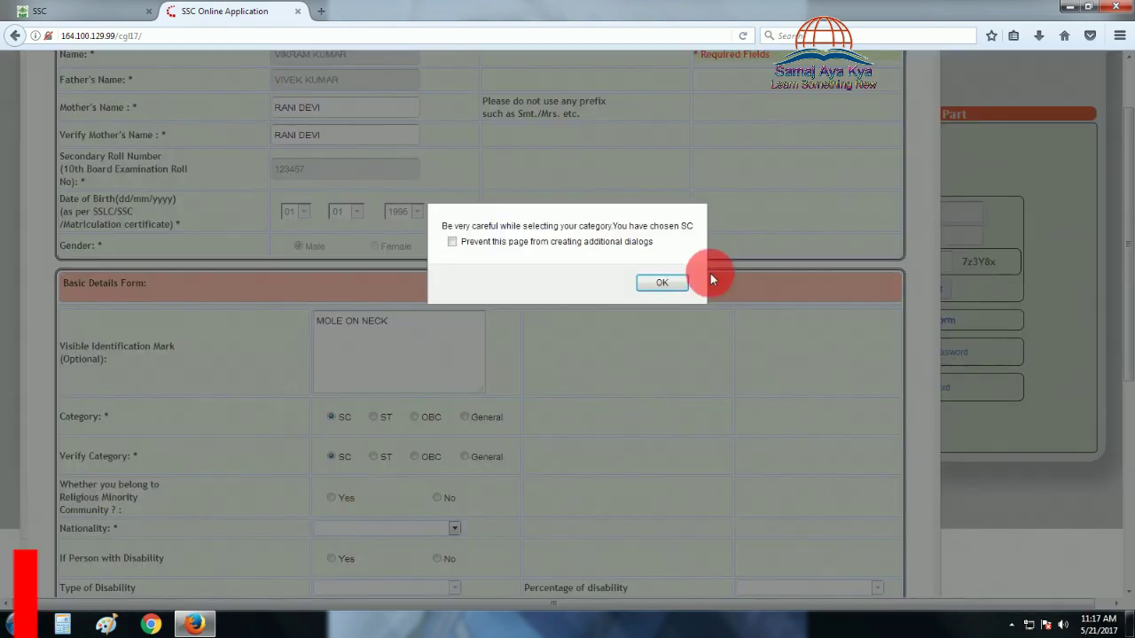
left_click(658, 282)
scroll(372, 476, "down", 2)
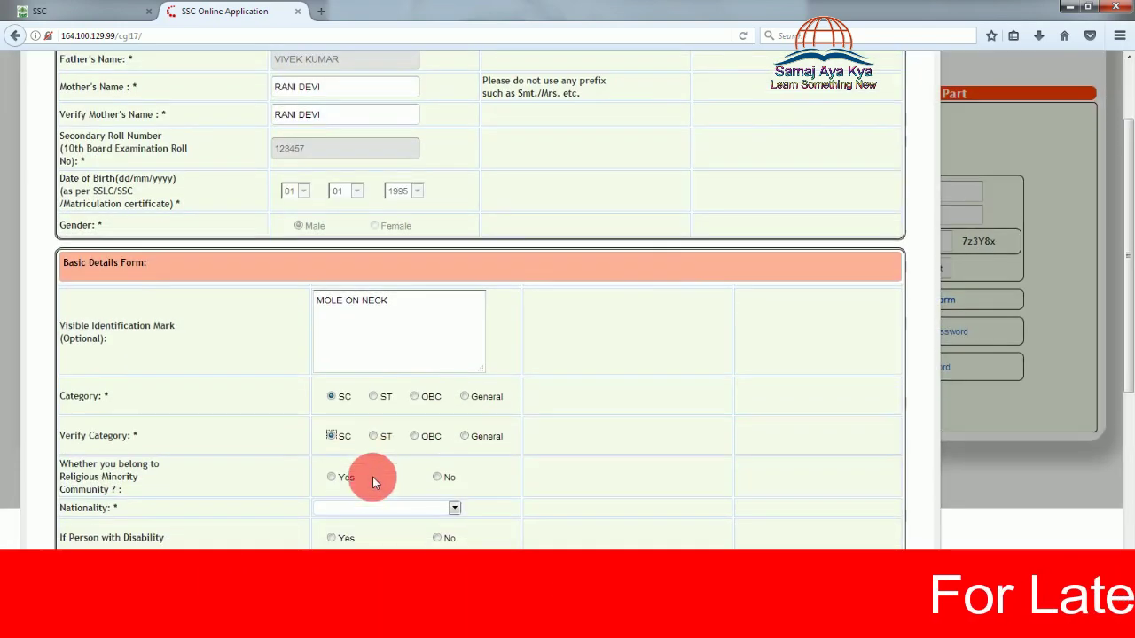
left_click(435, 420)
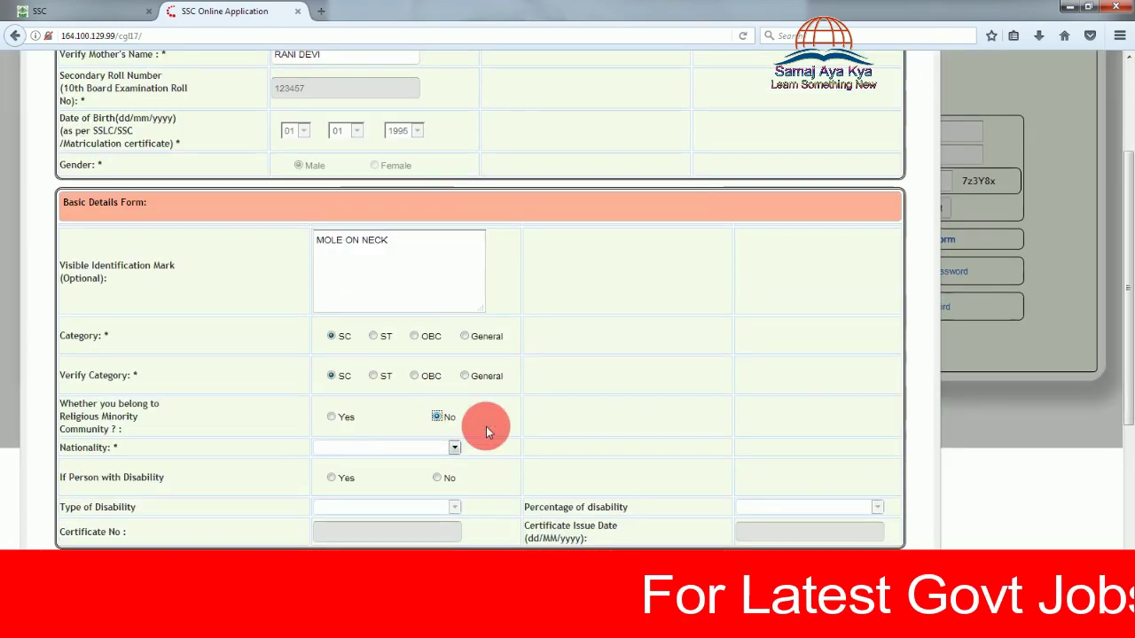
scroll(521, 427, "down", 1)
scroll(521, 427, "down", 3)
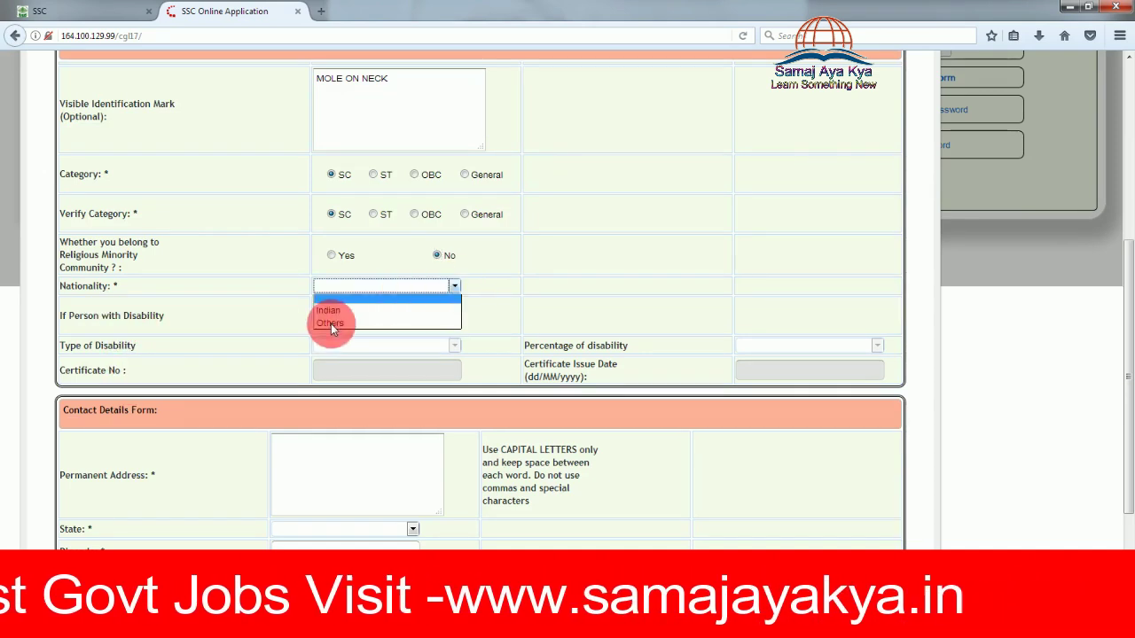
left_click(328, 310)
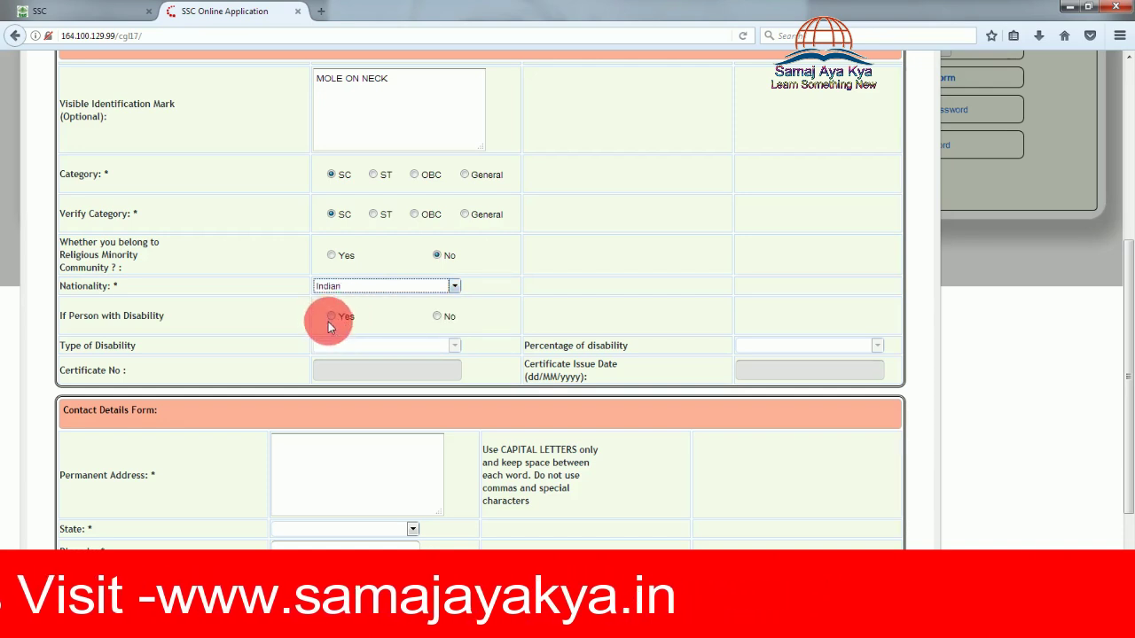
Mark a disability as Yes with type VH and percentage 'Less than 40%'
left_click(331, 317)
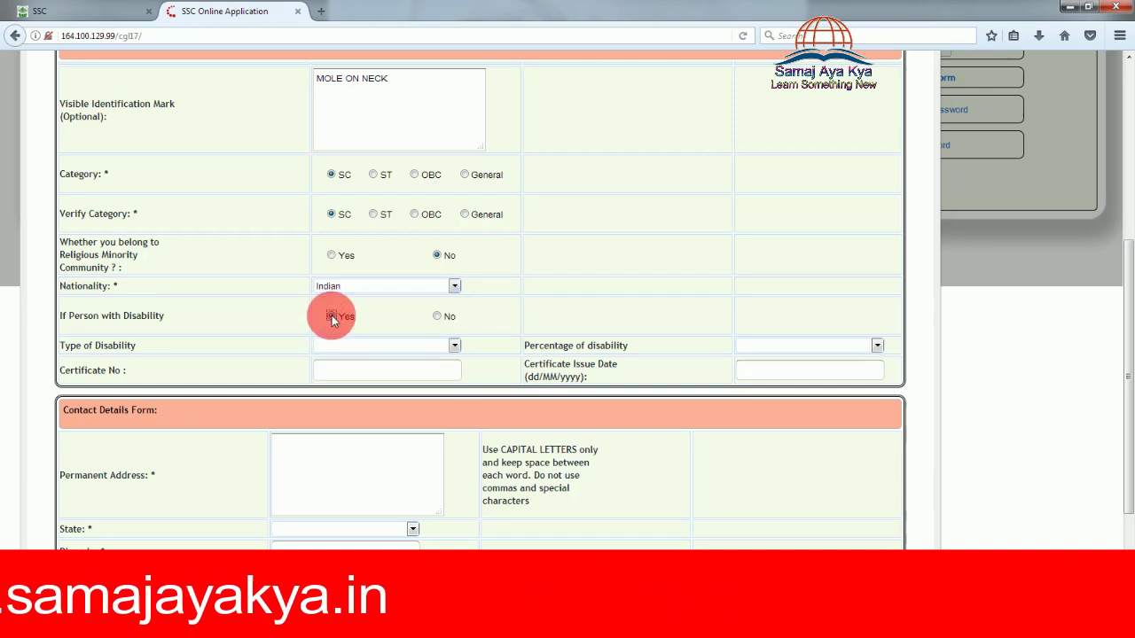
left_click(331, 316)
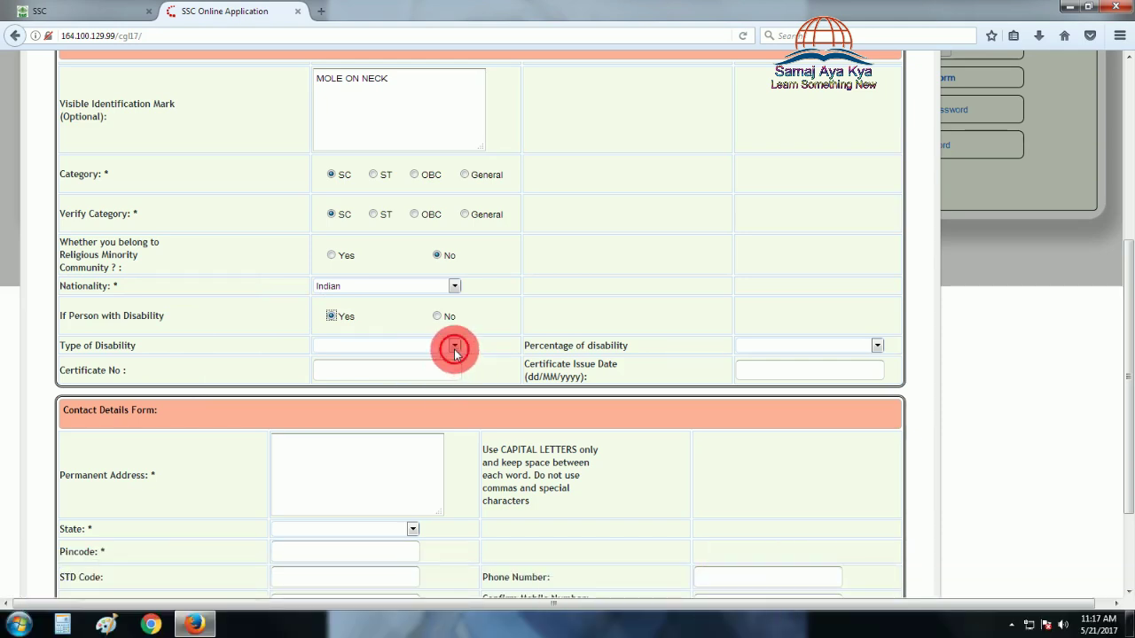
left_click(455, 348)
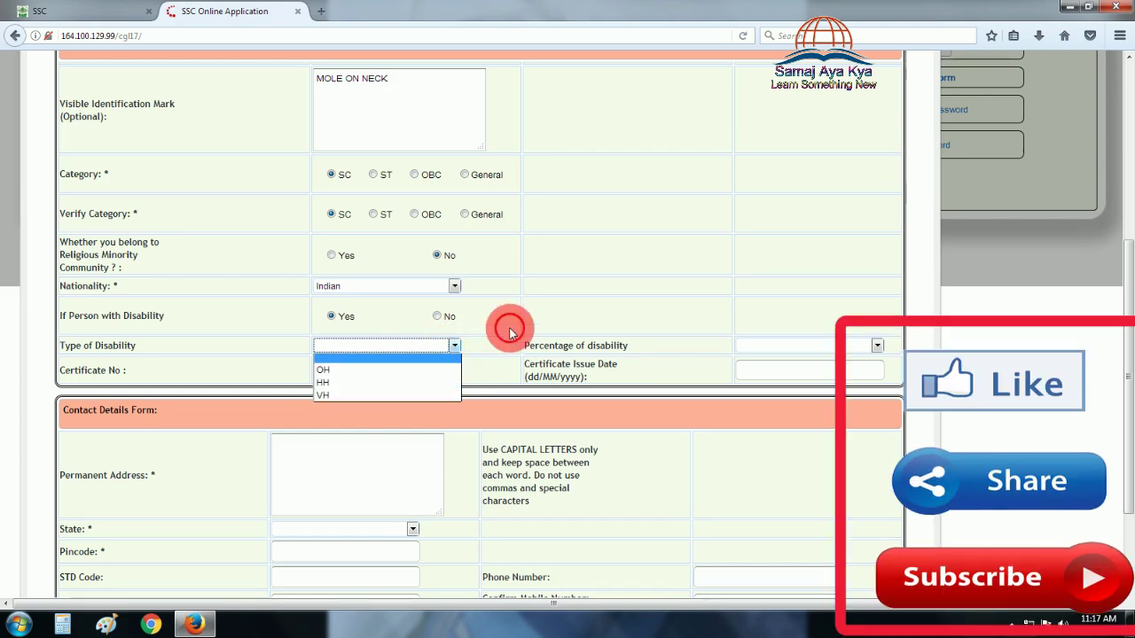
left_click(509, 327)
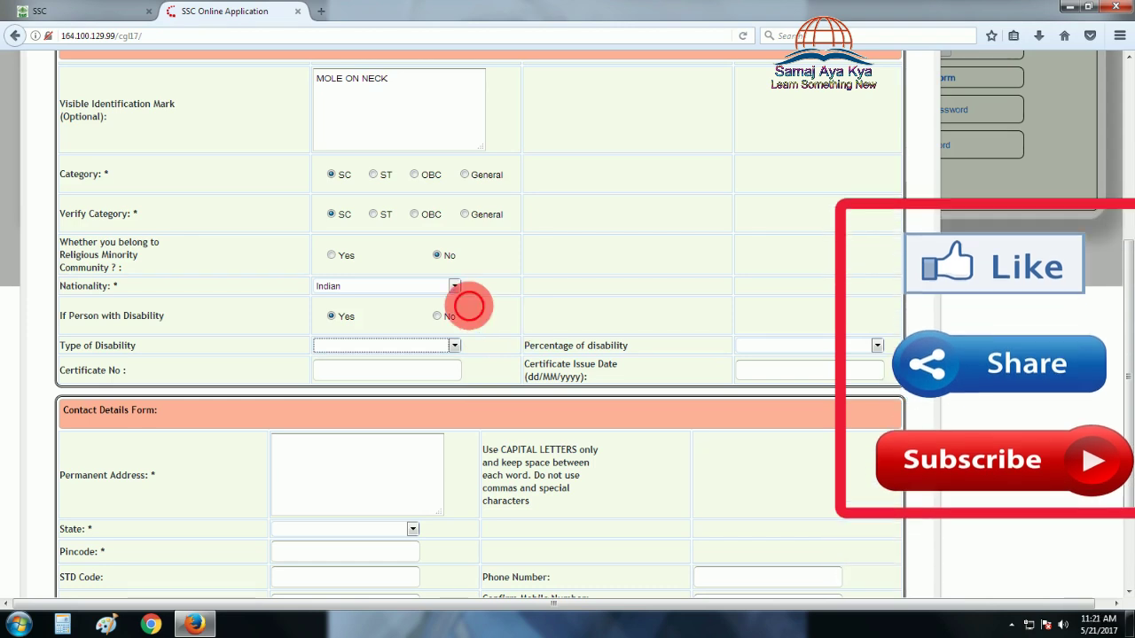
left_click(453, 347)
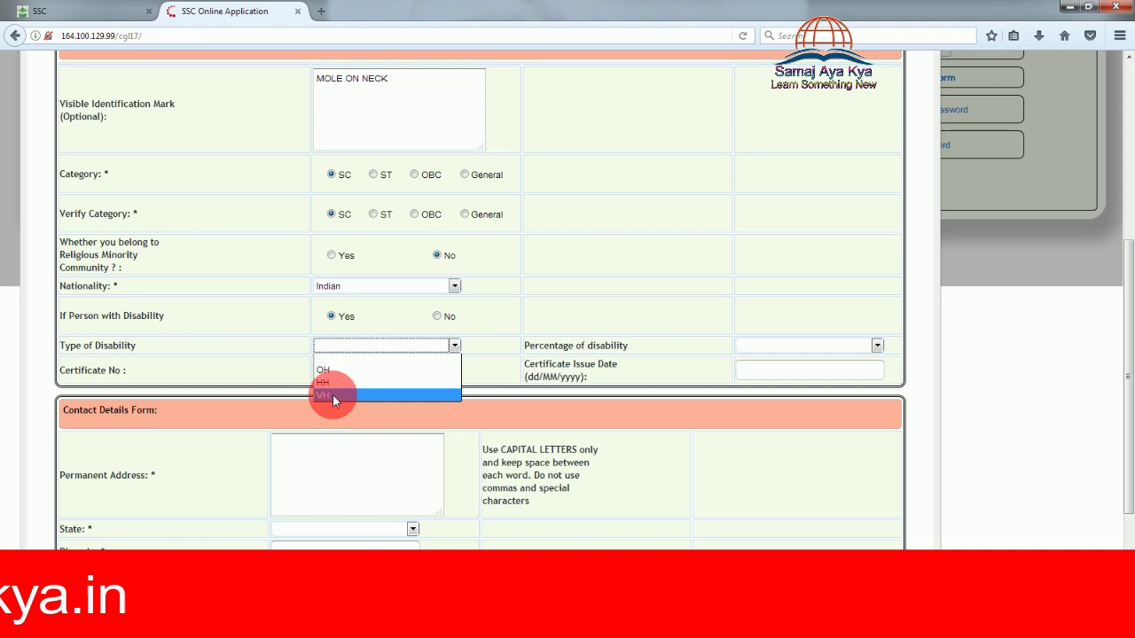
left_click(332, 394)
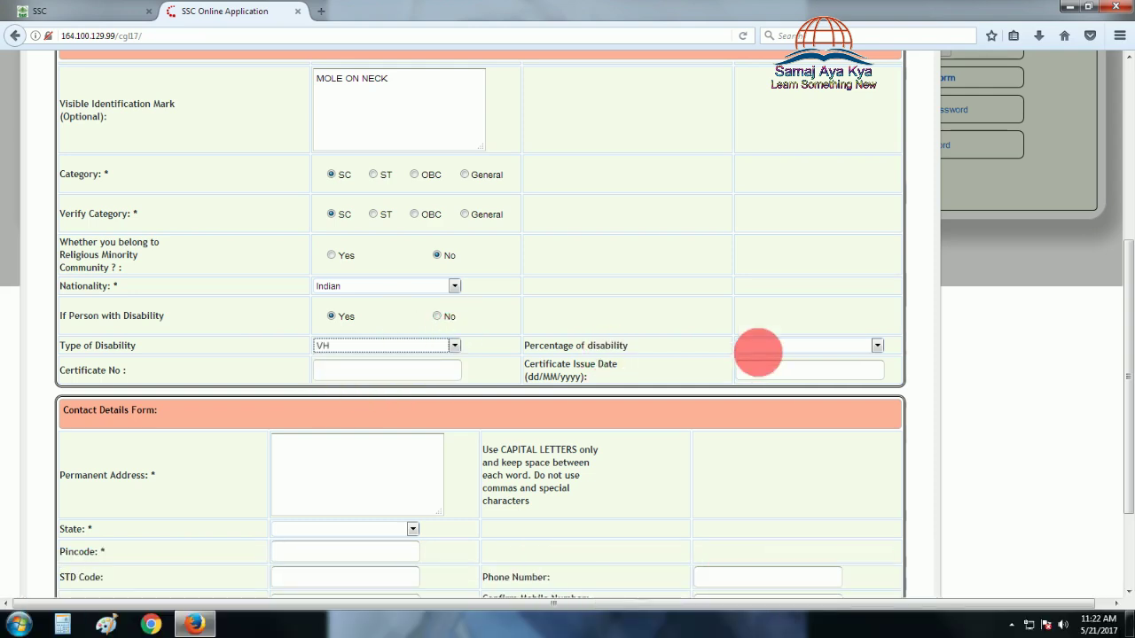
left_click(764, 345)
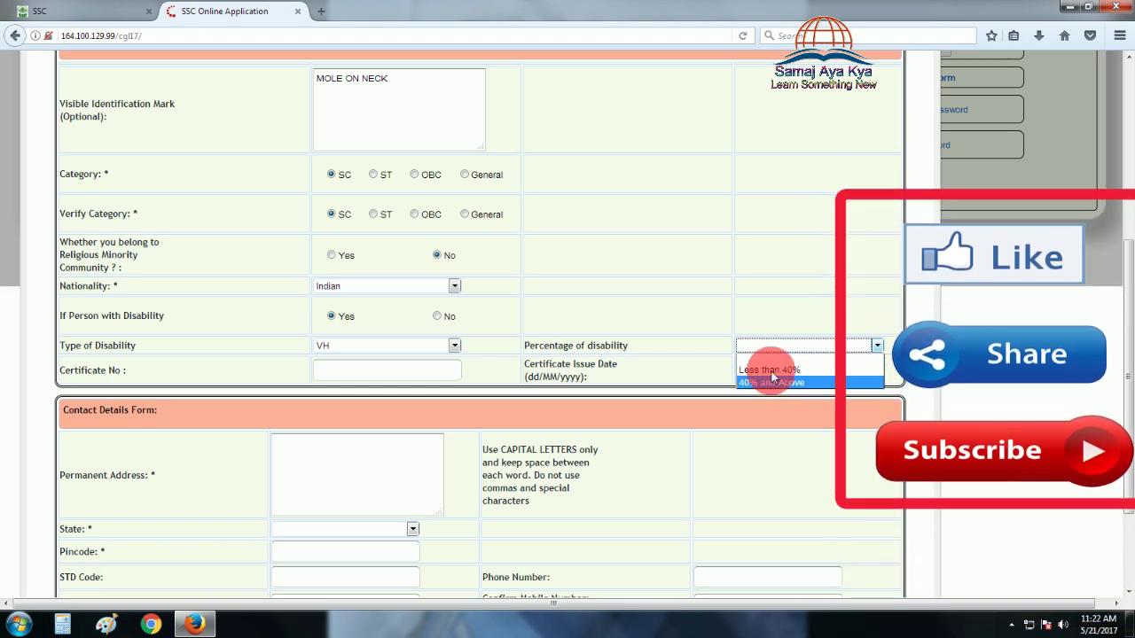
left_click(769, 370)
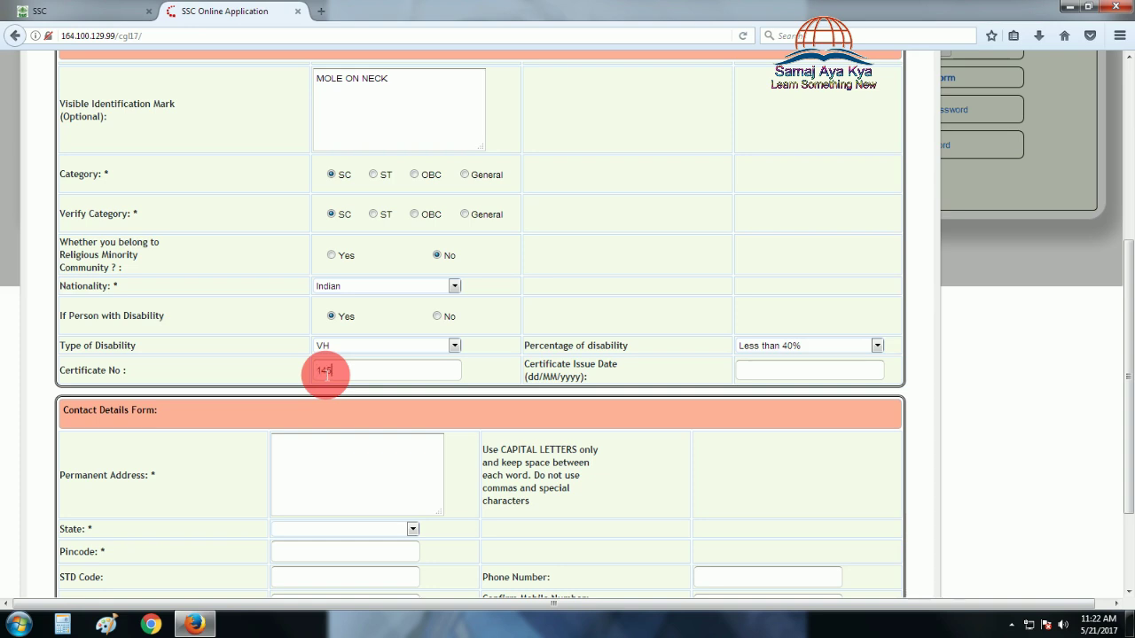
Finish the certificate number and set the certificate issue date to 04/05/2016
type("9")
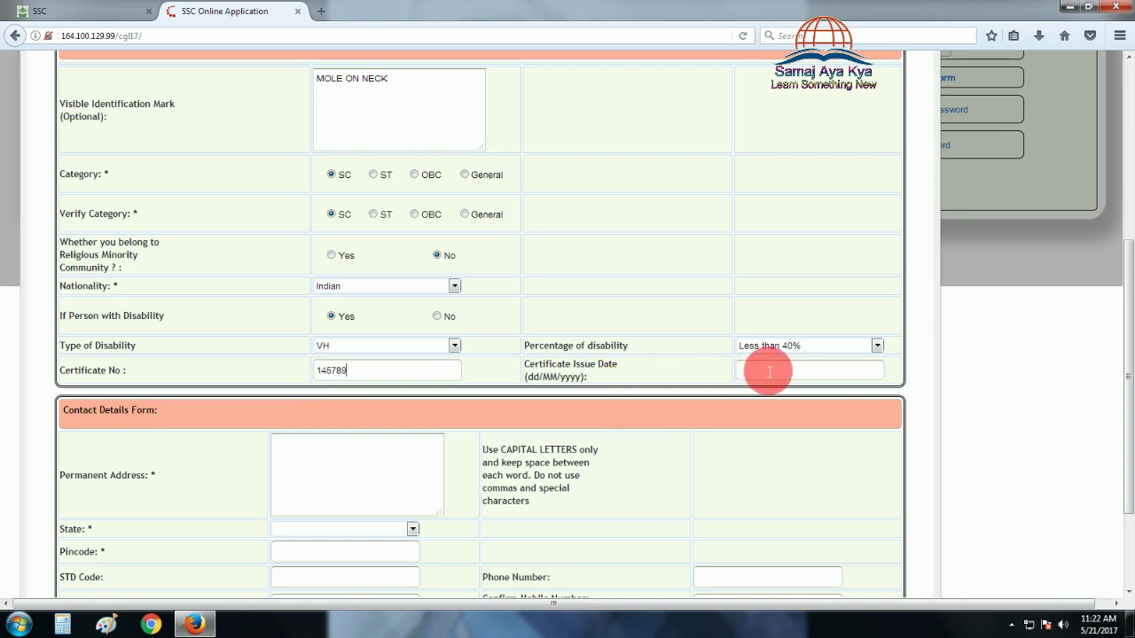
left_click(768, 372)
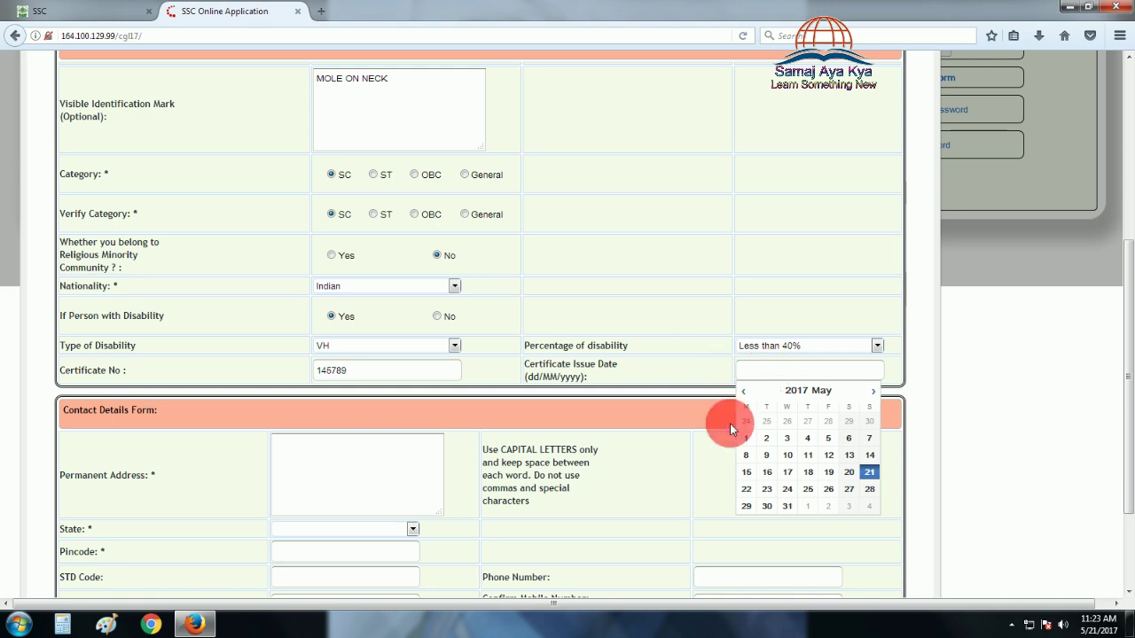
left_click(872, 393)
left_click(796, 390)
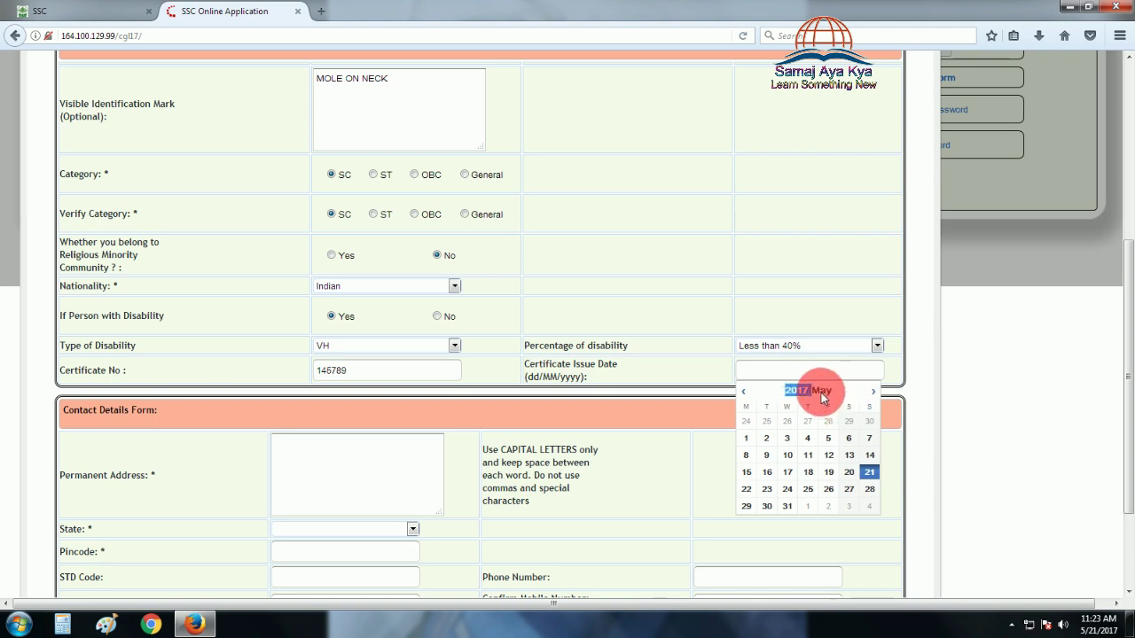
left_click(746, 392)
left_click(746, 393)
left_click(745, 393)
left_click(745, 392)
left_click(747, 394)
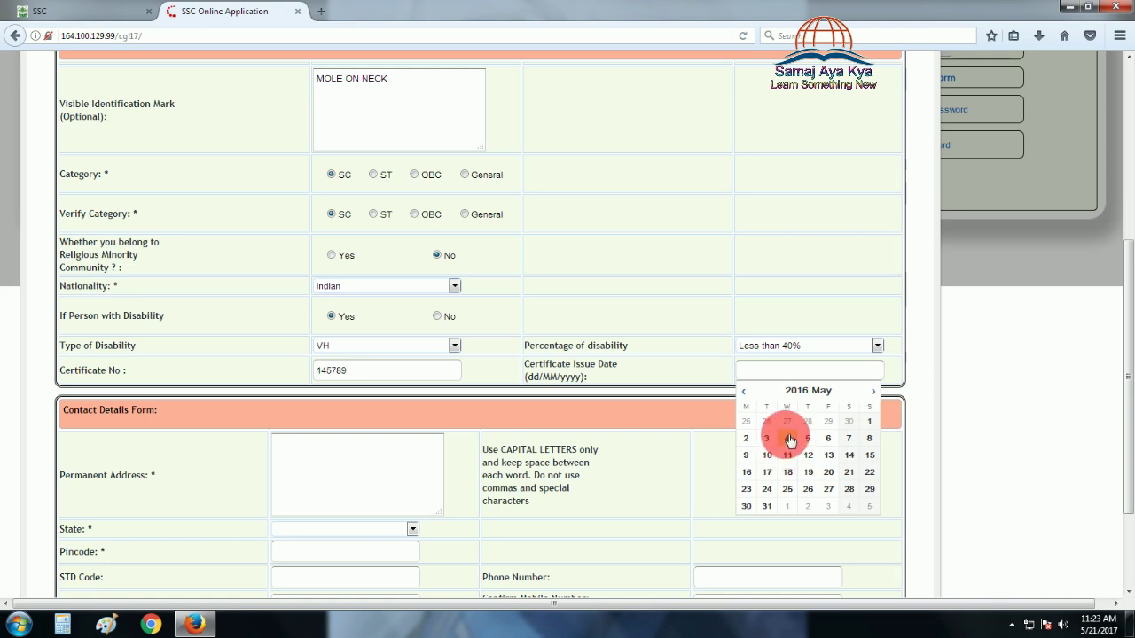
left_click(786, 437)
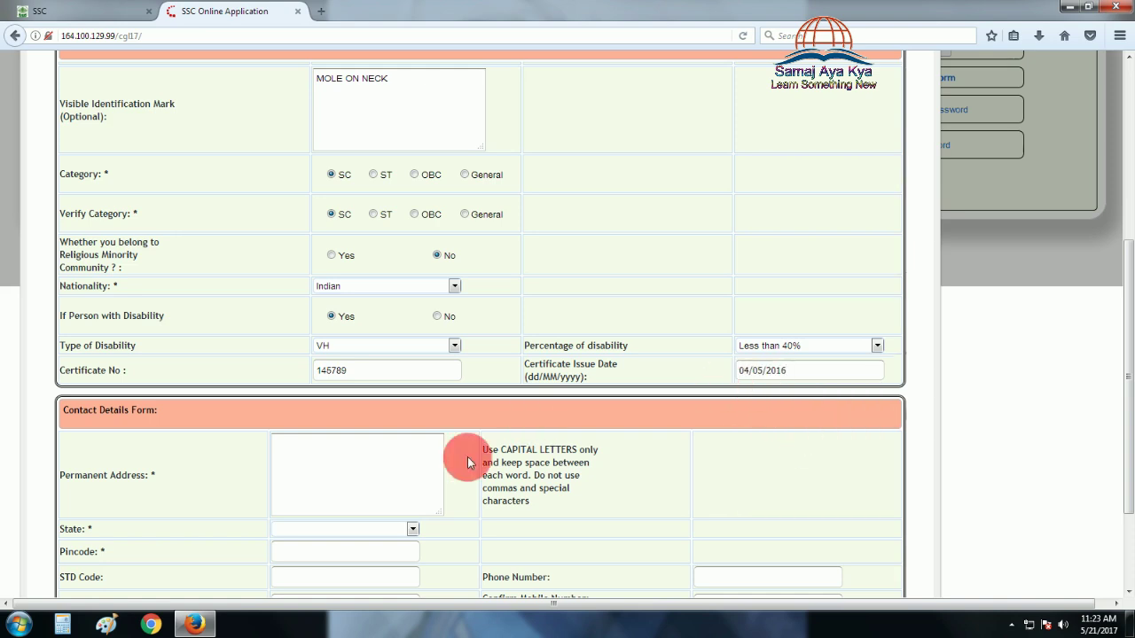
Begin filling in the permanent address
scroll(467, 443, "down", 2)
scroll(467, 401, "down", 1)
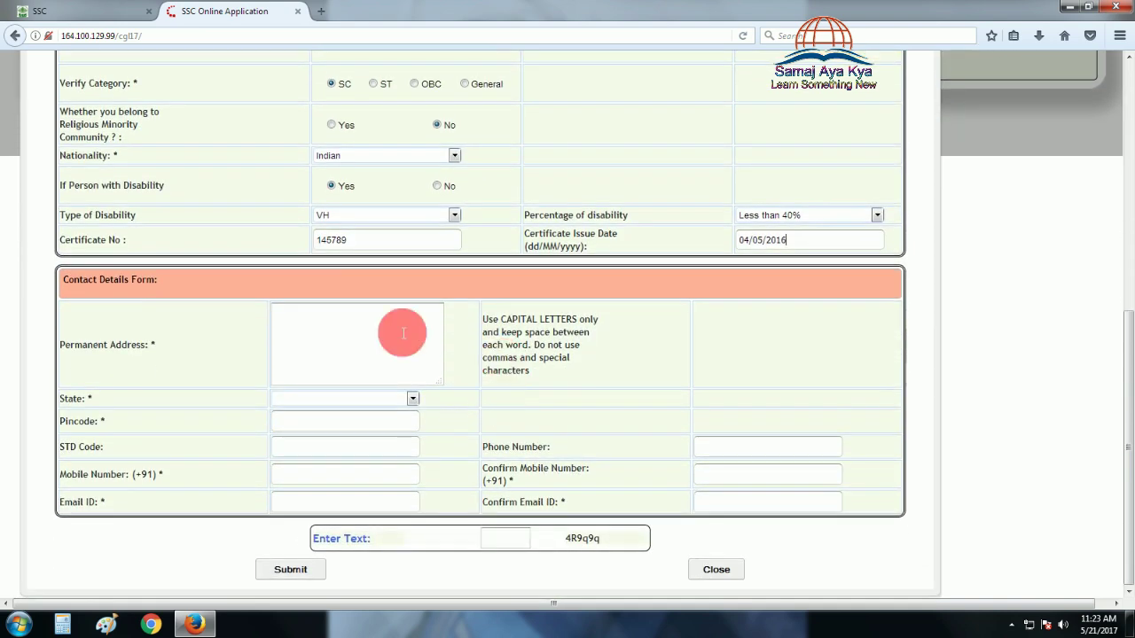
left_click(359, 336)
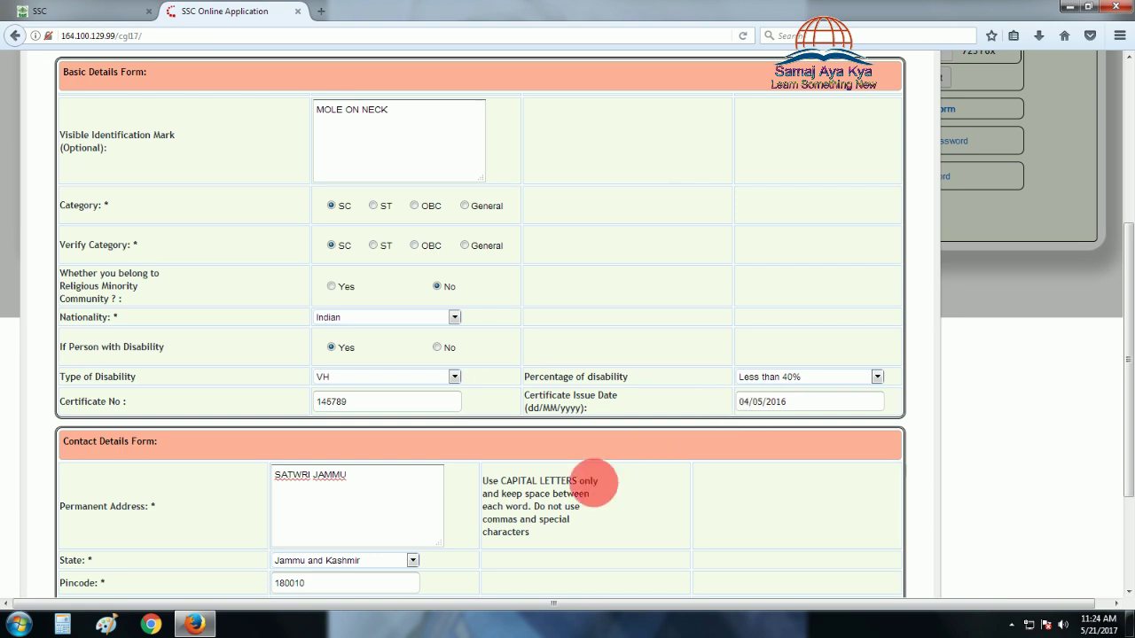
scroll(519, 496, "down", 3)
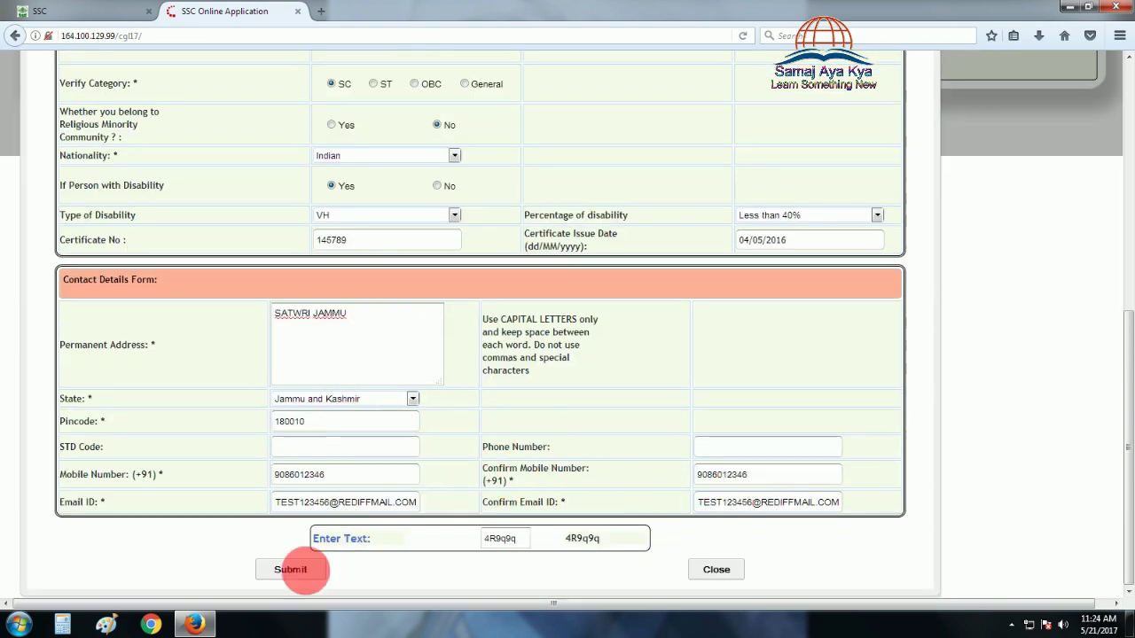
Submit the registration form and choose the photo and SIGNATURE files from F:\test
left_click(290, 571)
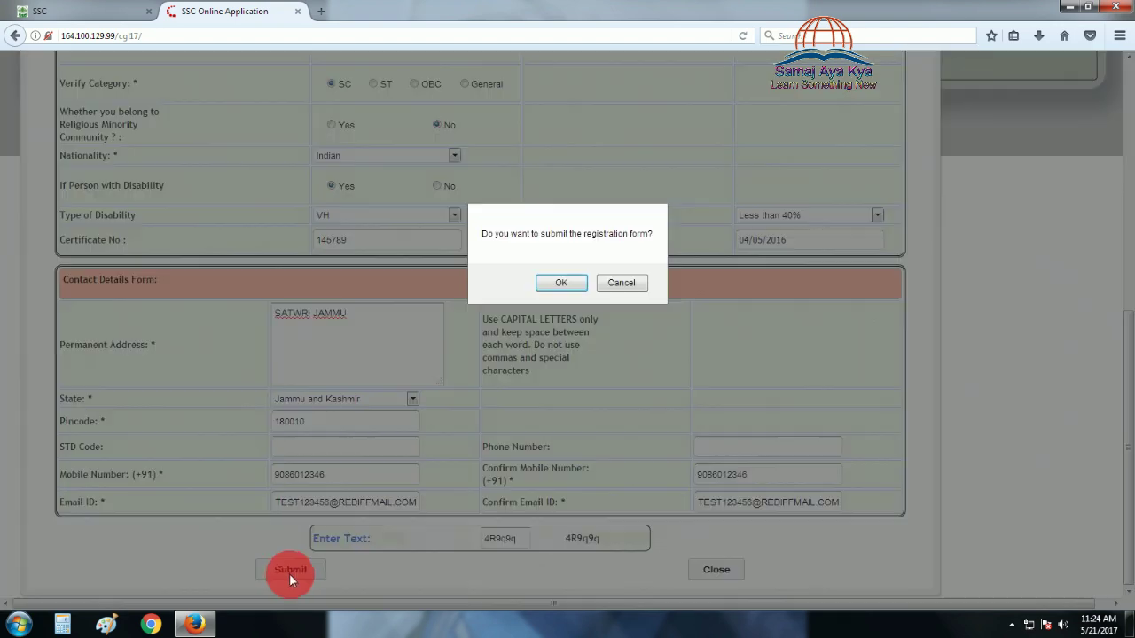
left_click(562, 281)
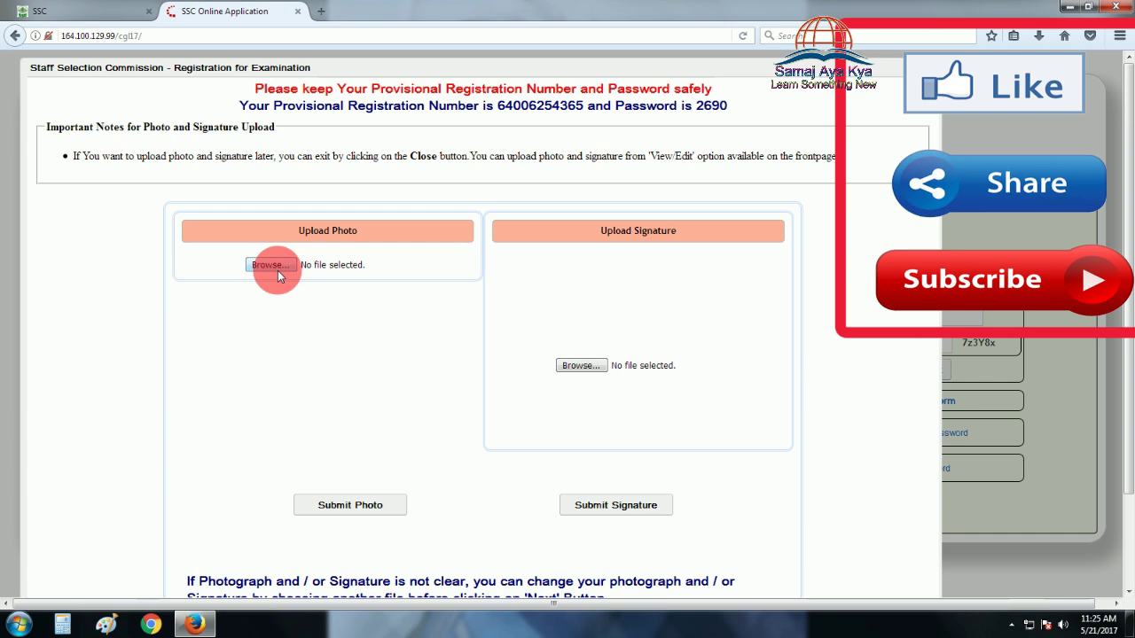
left_click(277, 273)
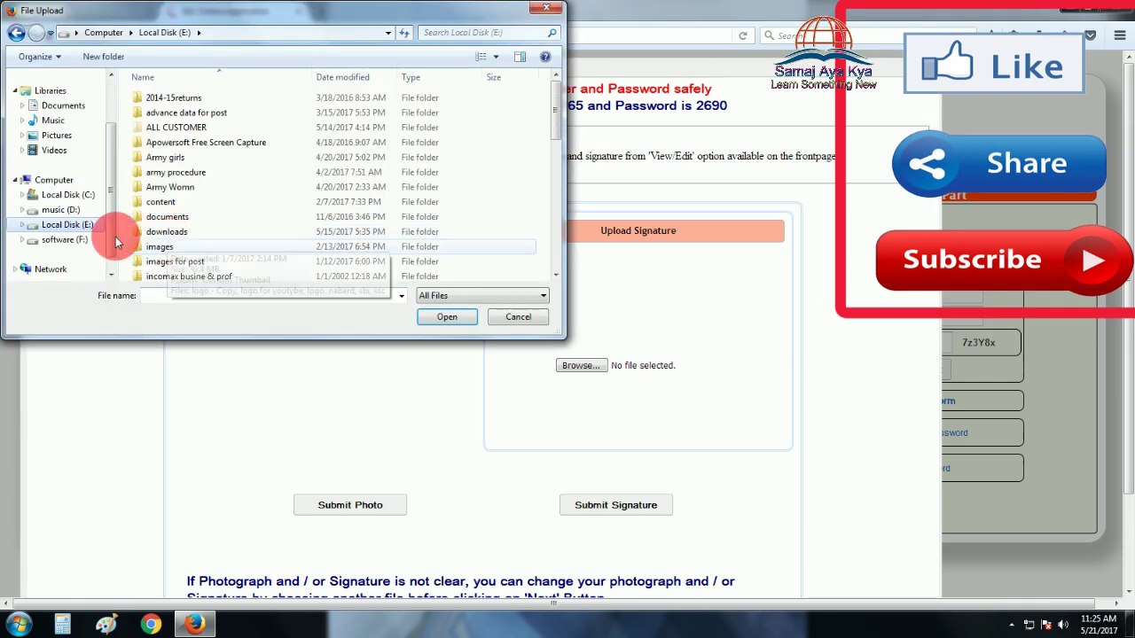
left_click(79, 241)
double_click(332, 193)
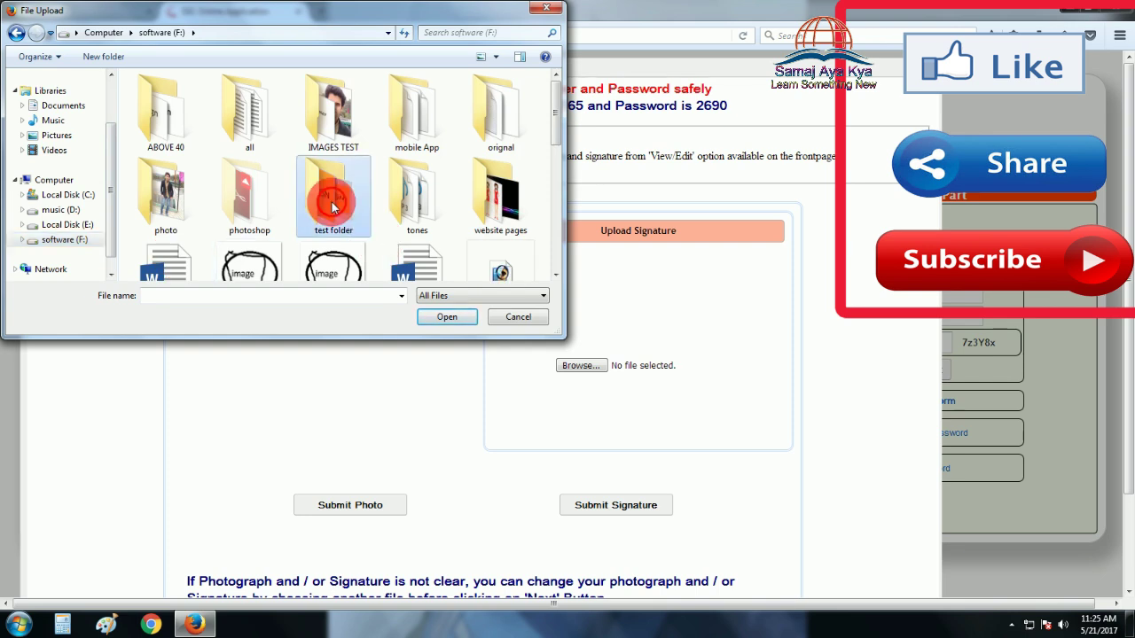
left_click(266, 255)
left_click(446, 316)
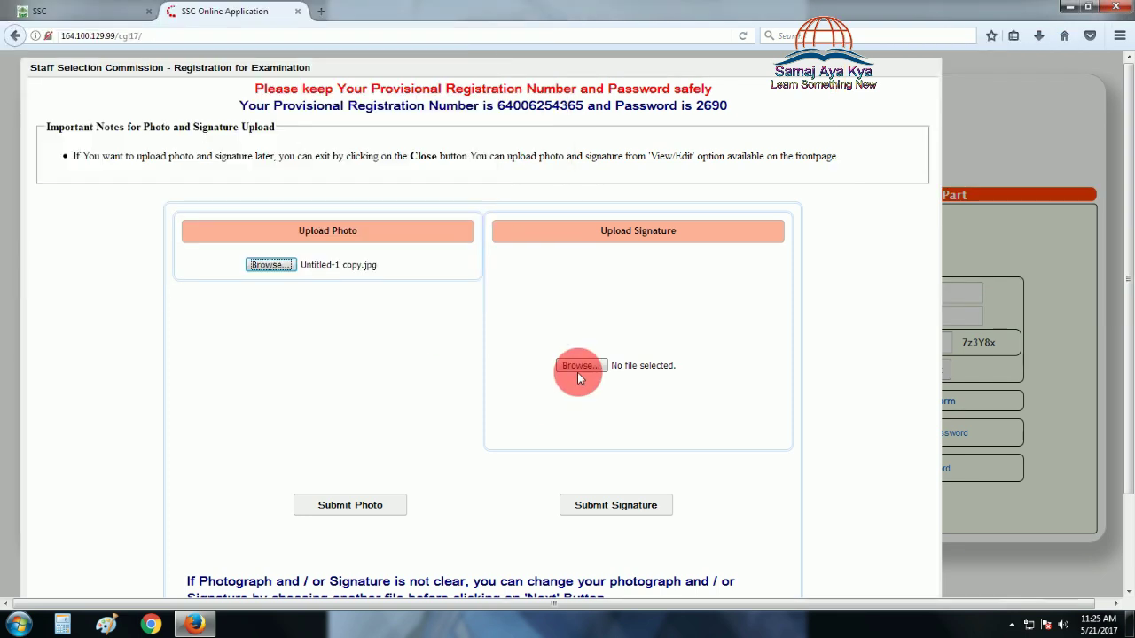
left_click(580, 367)
left_click(177, 257)
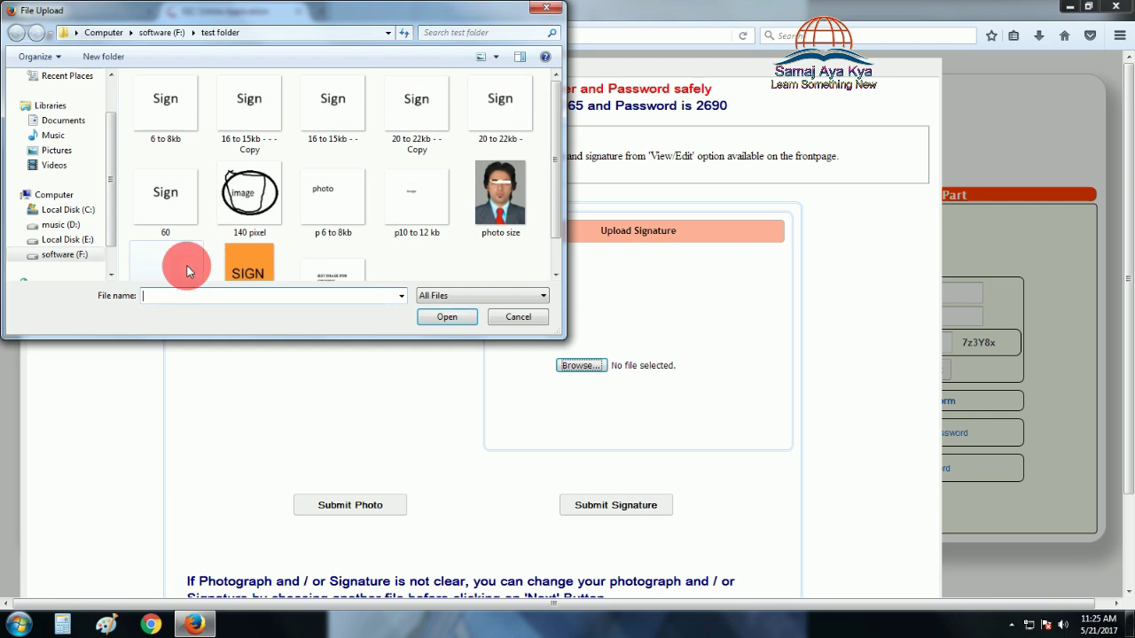
left_click(446, 315)
Upload the photo and signature, then finish and acknowledge 'Registration Completed'
left_click(370, 507)
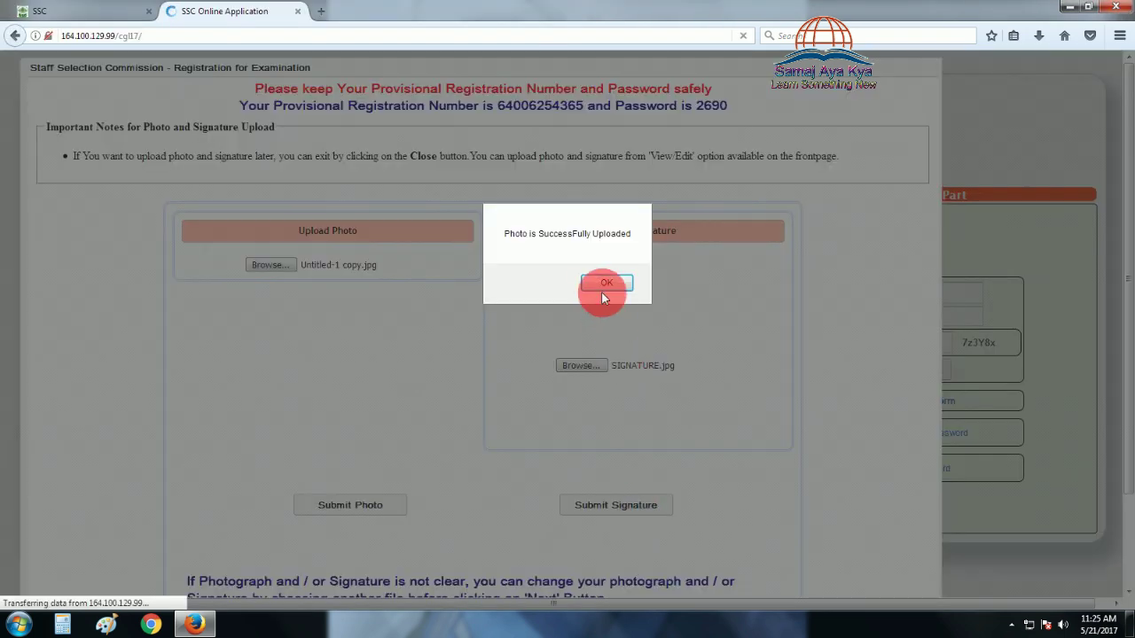
key("Return")
left_click(636, 506)
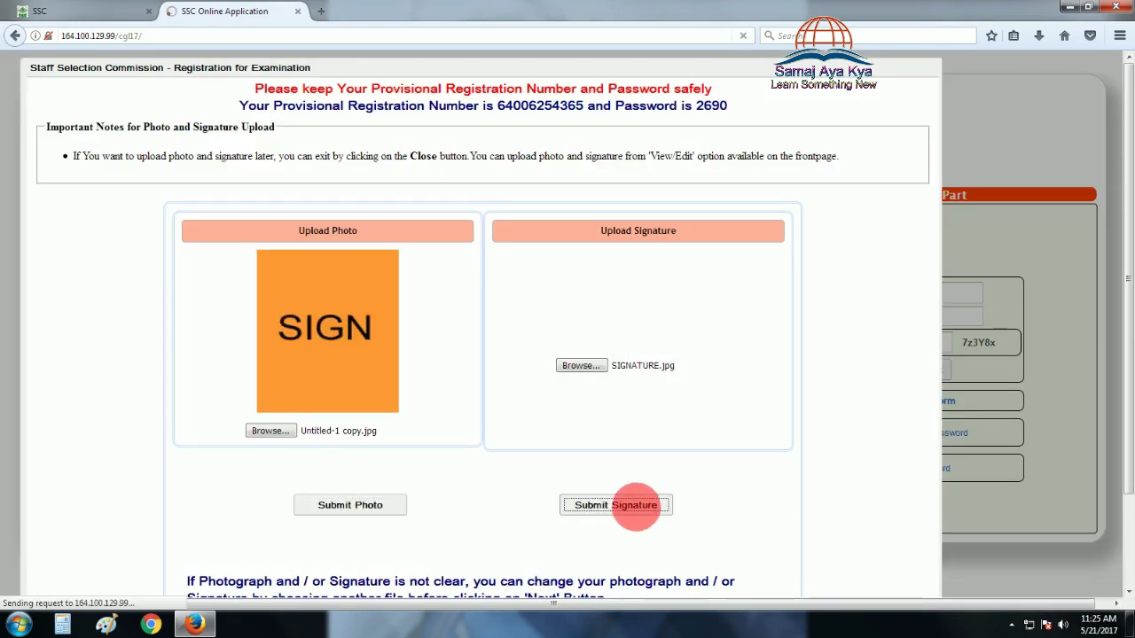
left_click(653, 281)
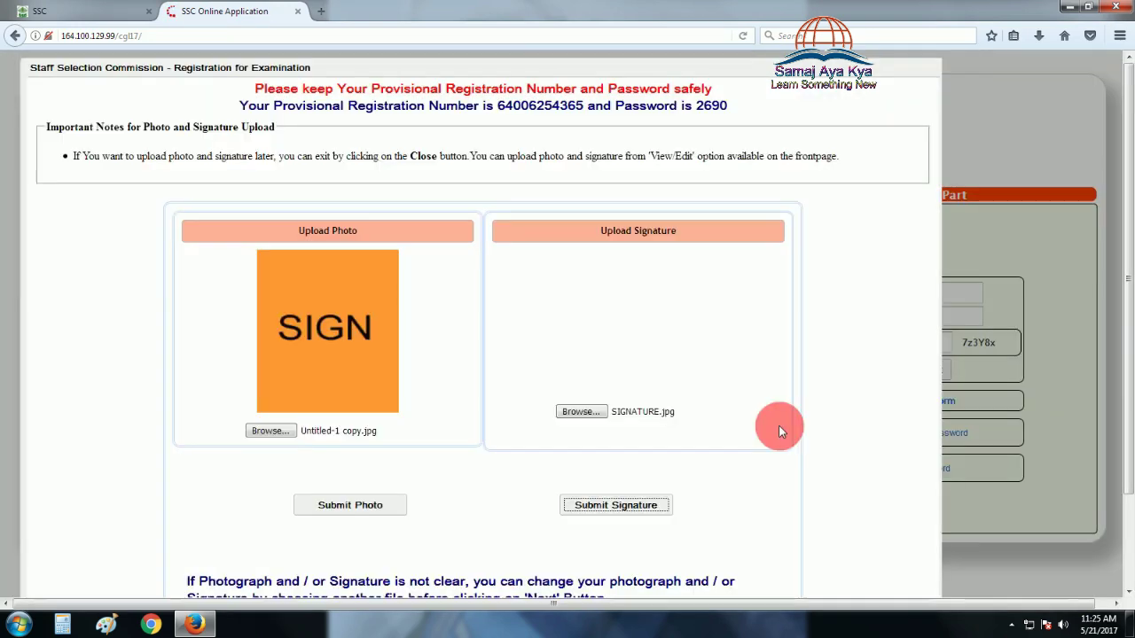
scroll(779, 425, "down", 2)
left_click(458, 546)
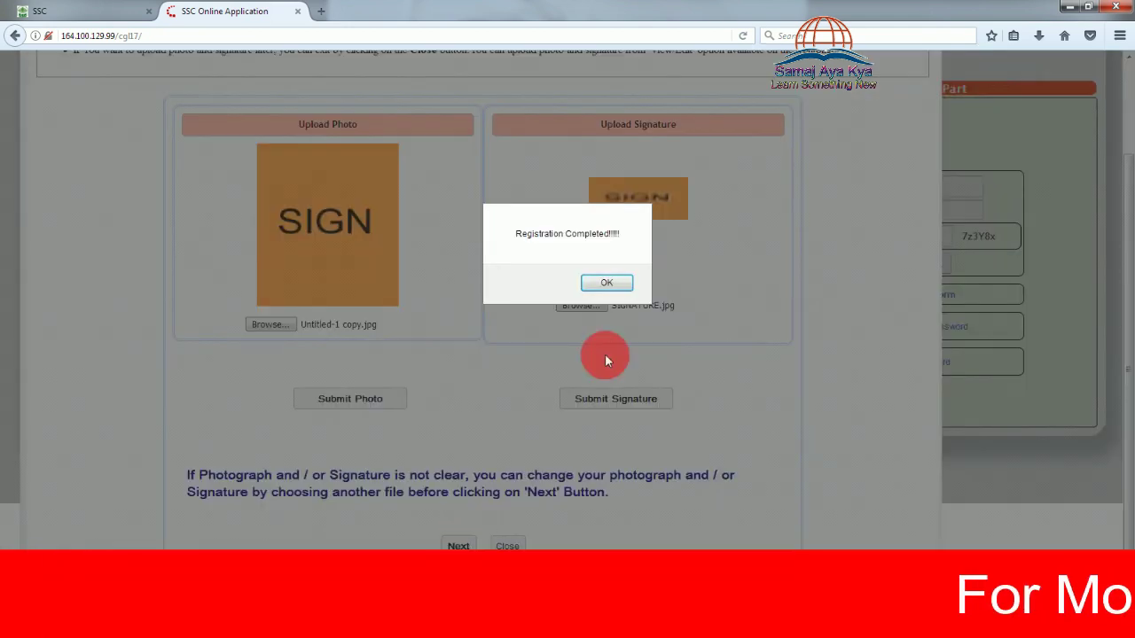
left_click(600, 278)
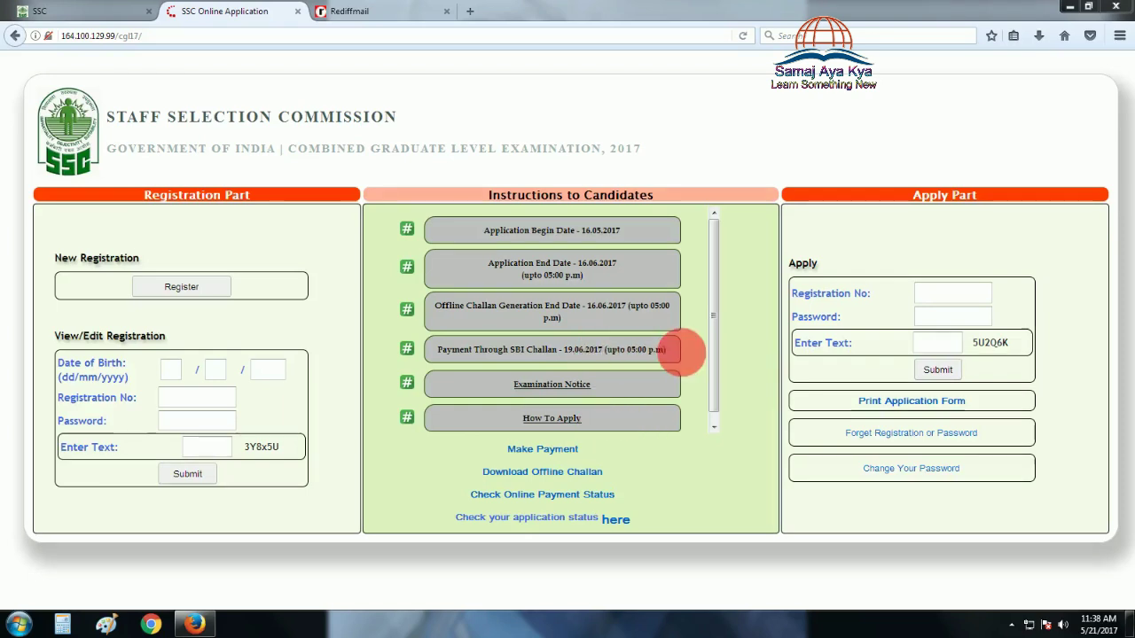
Open the 'Acknowledgement SSC online Registration' email and copy the provisional registration number
left_click(379, 15)
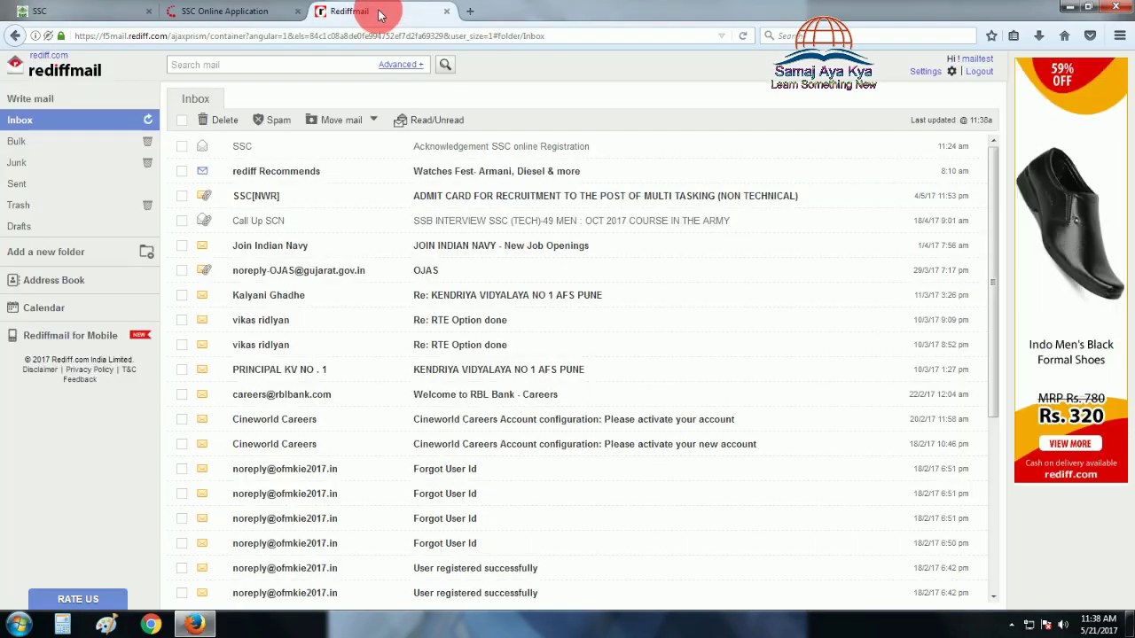
left_click(522, 146)
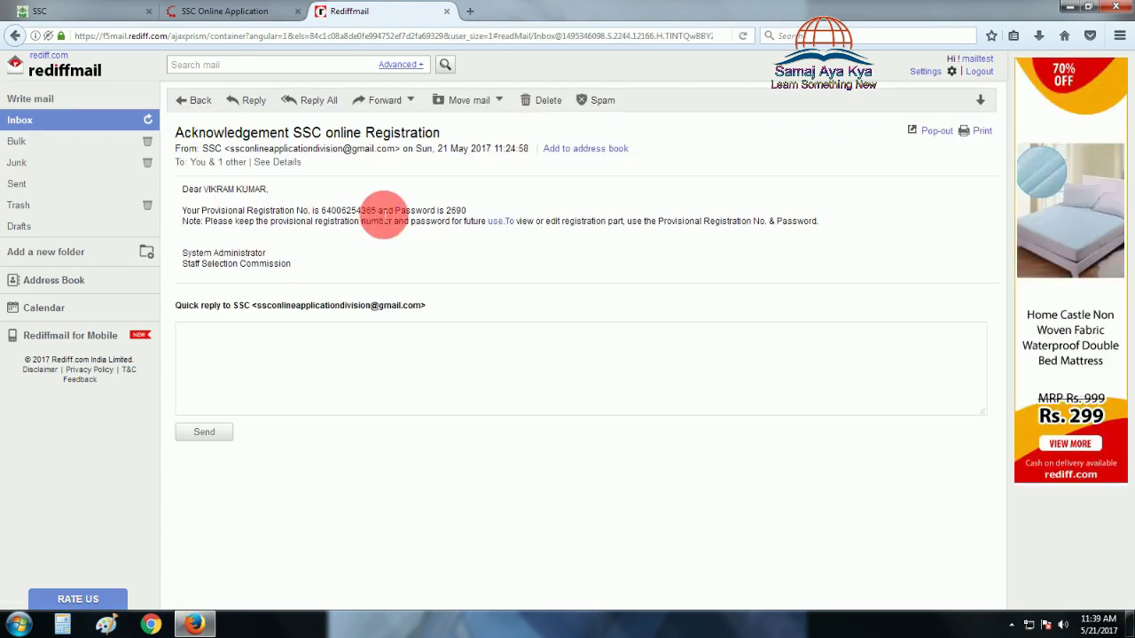
left_click_drag(379, 214, 317, 212)
key("ctrl+c")
left_click(345, 212)
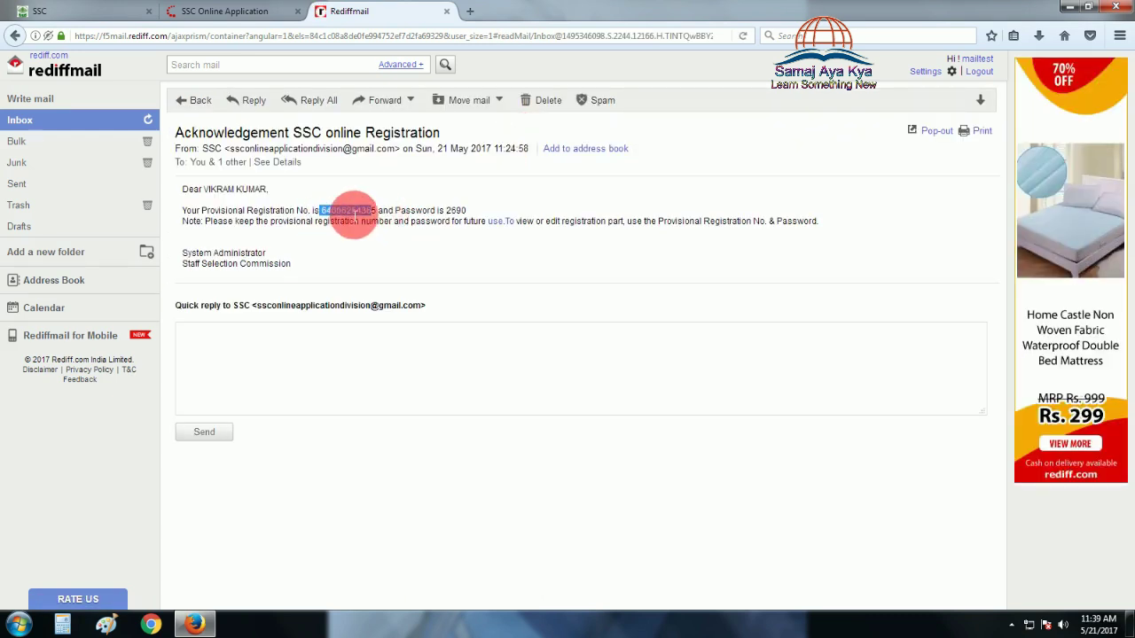
Log in to Apply with the pasted registration number, the account password and the captcha
left_click(222, 12)
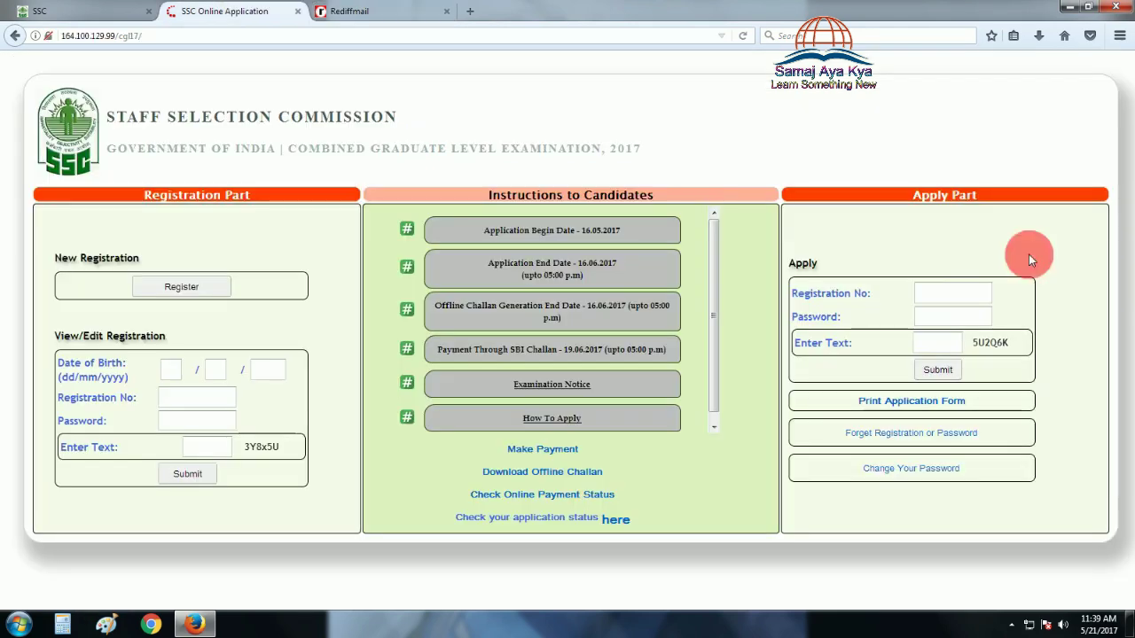
left_click(981, 297)
right_click(981, 297)
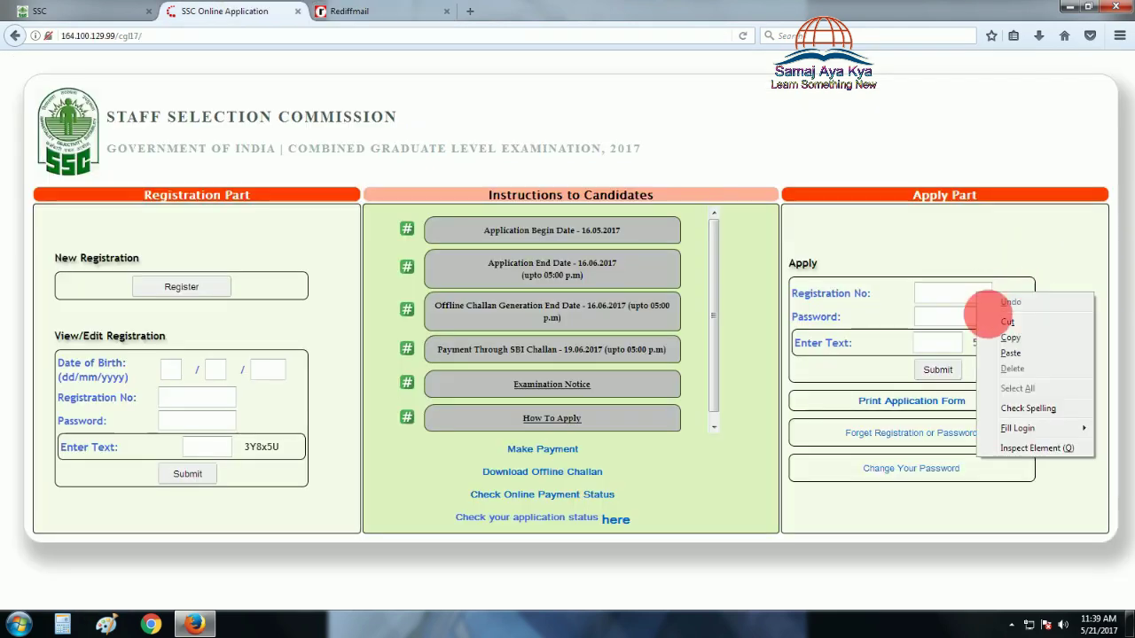
left_click(1012, 338)
left_click(950, 314)
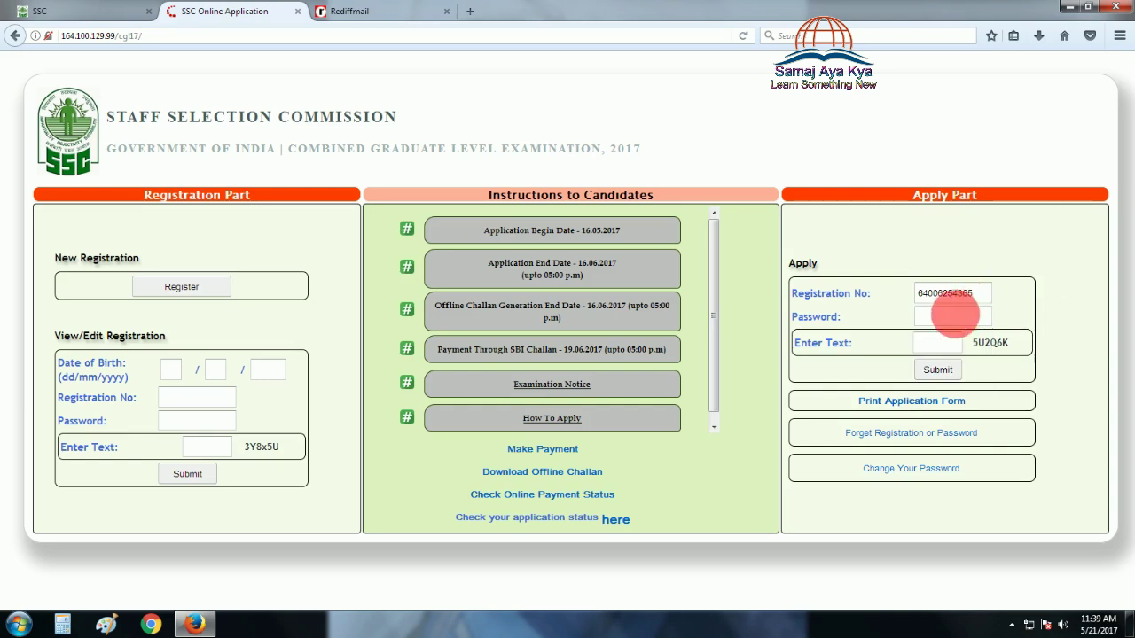
type("••••")
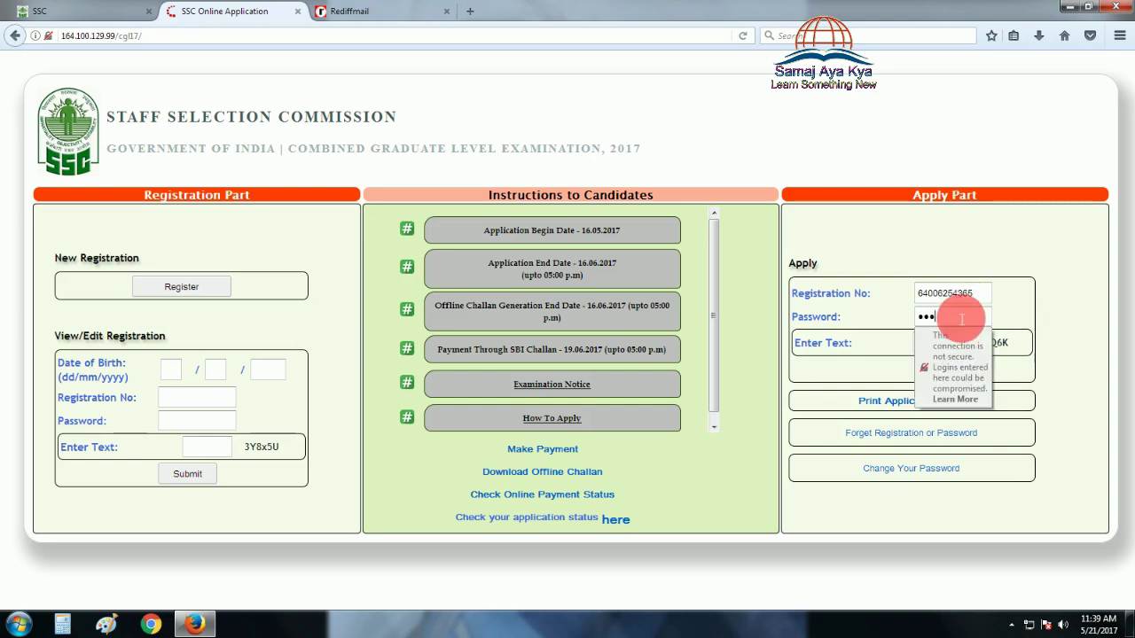
left_click(922, 345)
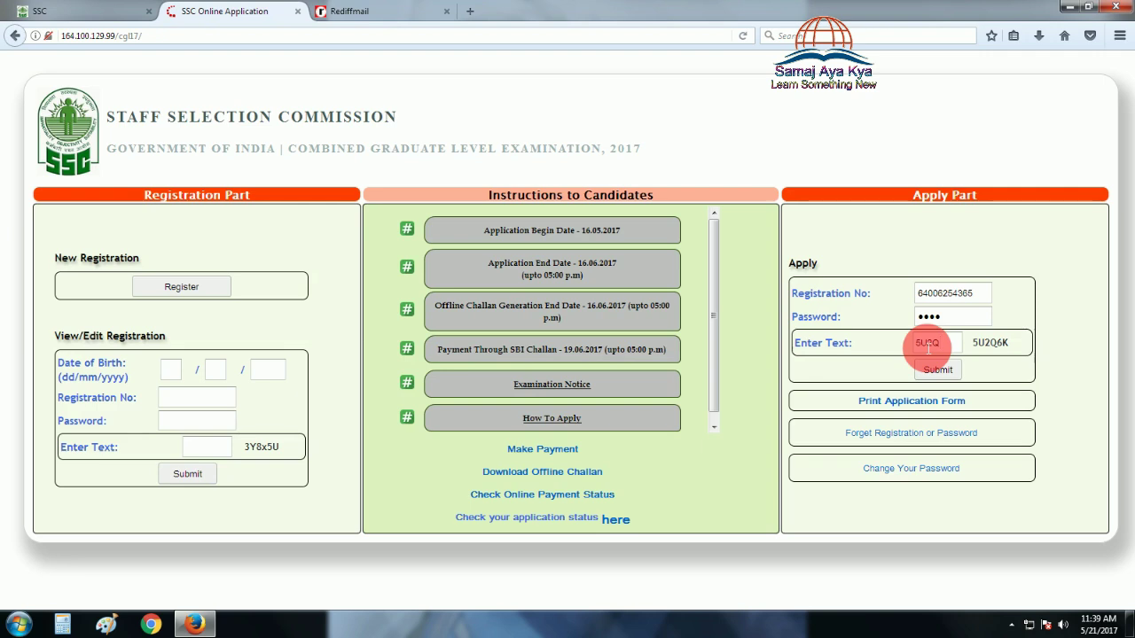
type("5U2Q6K")
left_click(938, 370)
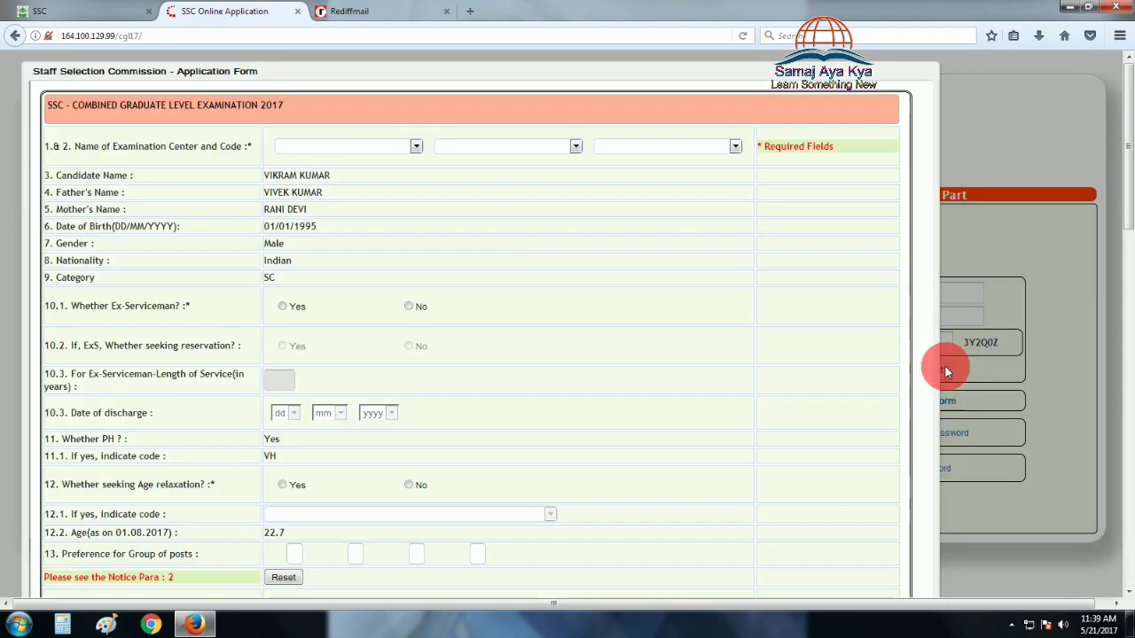
Set all three exam centre choices to CR-Bareilly(3005)
left_click(416, 147)
left_click(370, 189)
left_click(524, 146)
left_click(519, 190)
left_click(669, 148)
left_click(653, 189)
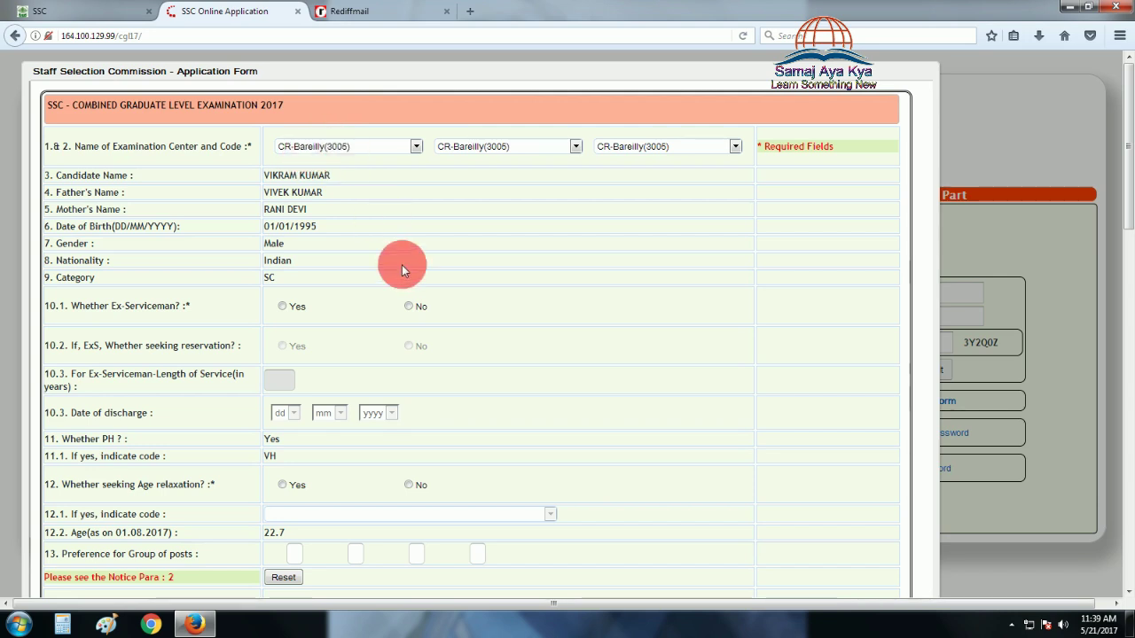
Answer No to age relaxation and the ex-serviceman questions
scroll(325, 109, "down", 3)
scroll(358, 202, "up", 3)
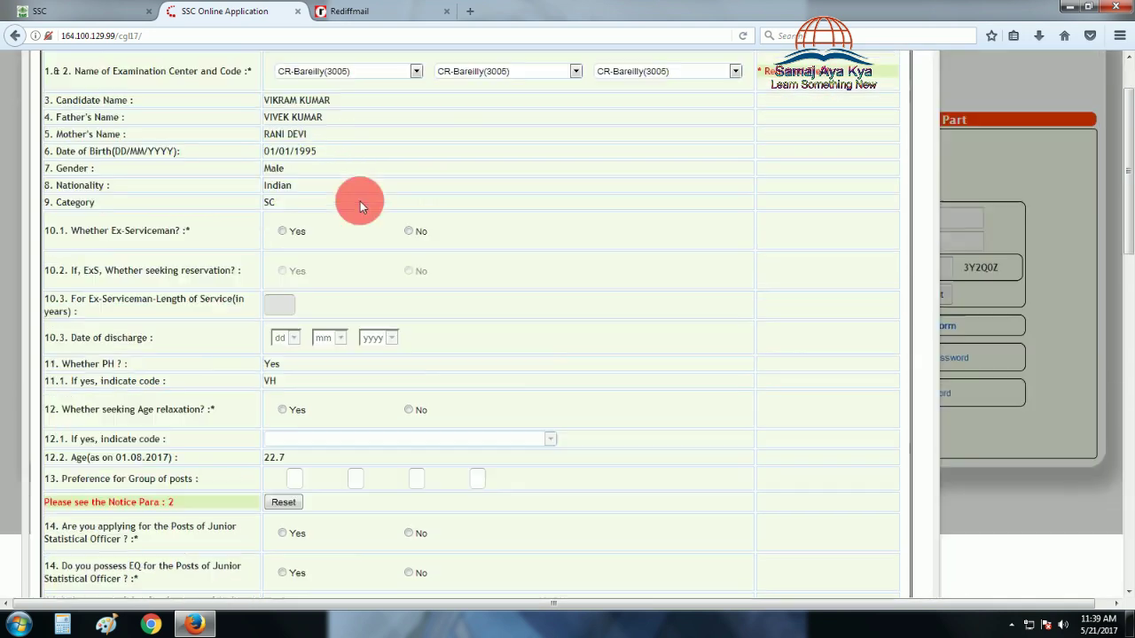
scroll(323, 347, "down", 1)
scroll(323, 353, "down", 1)
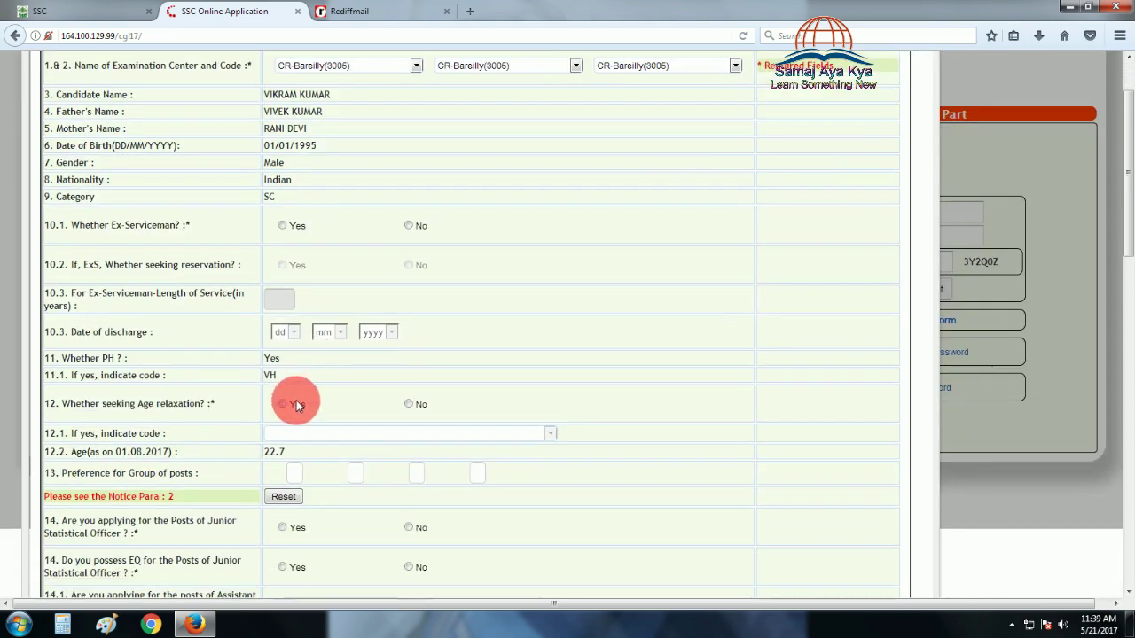
left_click(407, 405)
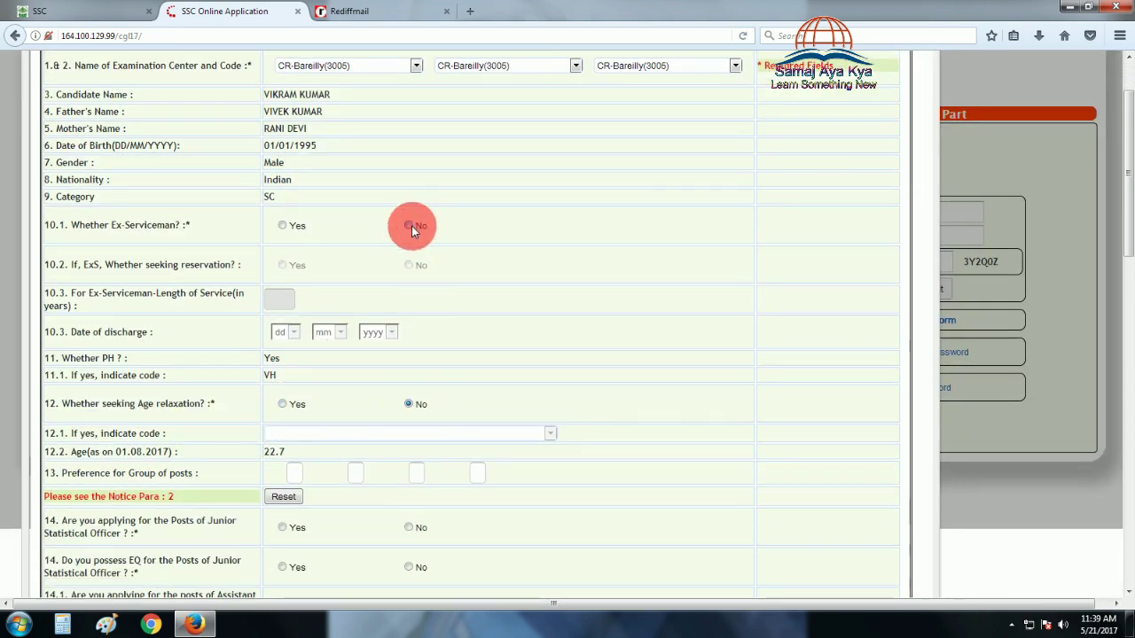
left_click(412, 225)
left_click(409, 258)
Enter group preferences B, D and C after A
scroll(419, 320, "down", 3)
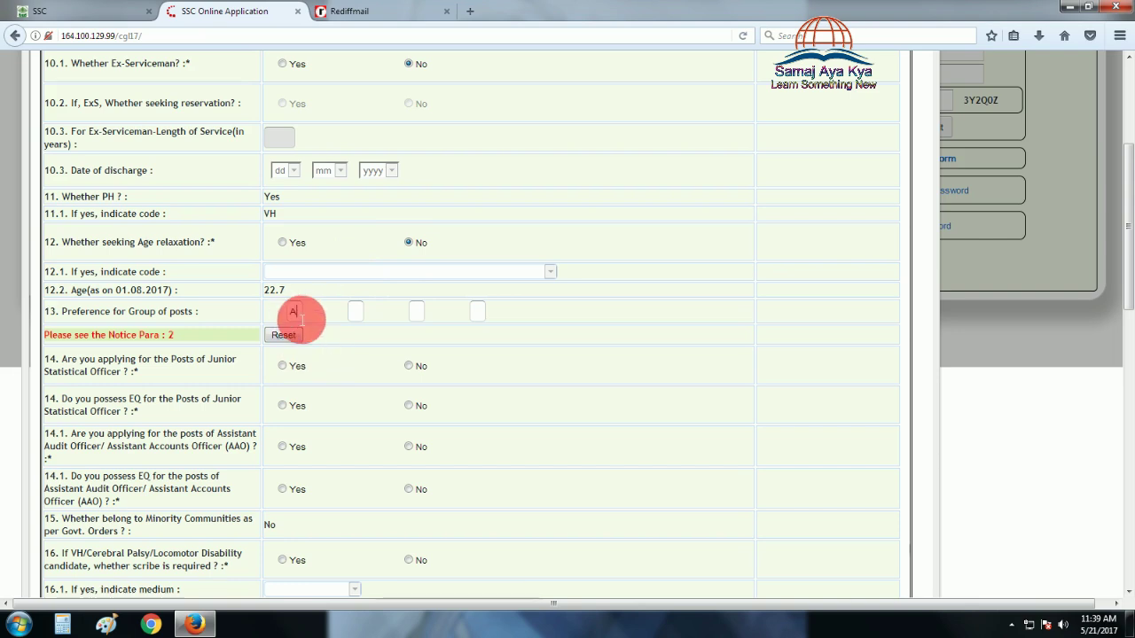
type("B")
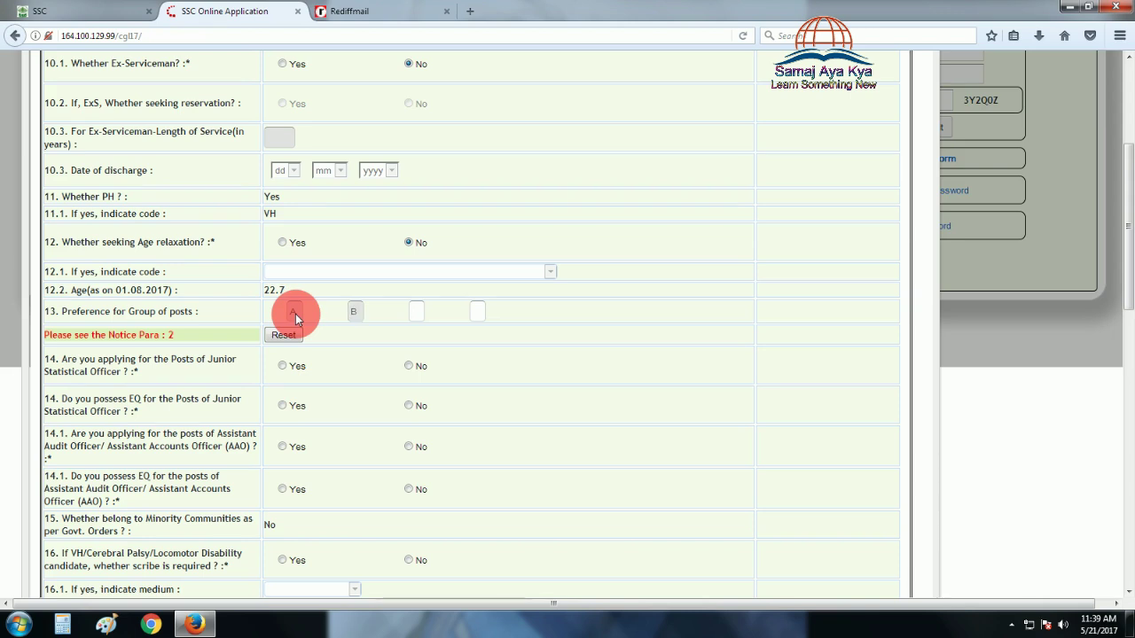
type("D")
left_click(500, 353)
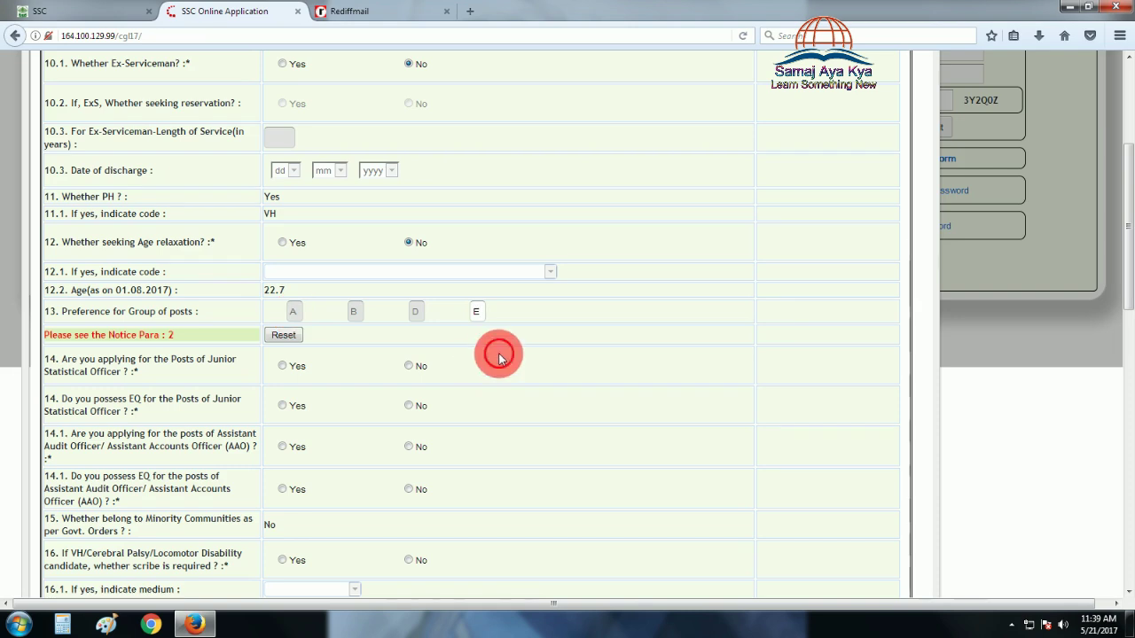
scroll(499, 353, "down", 1)
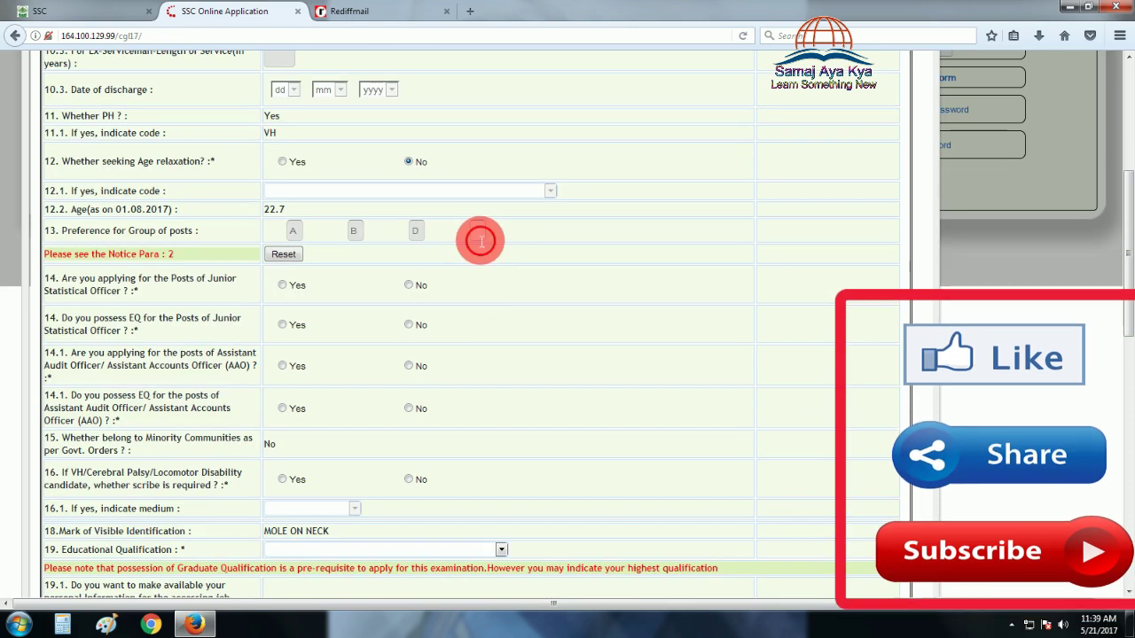
left_click(479, 232)
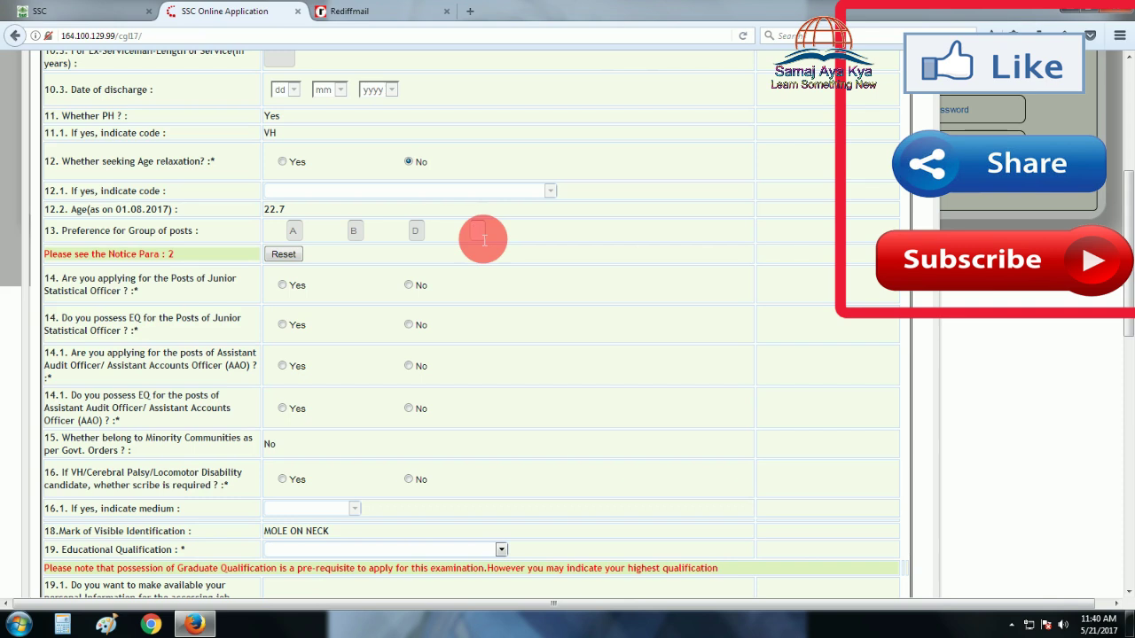
type("C")
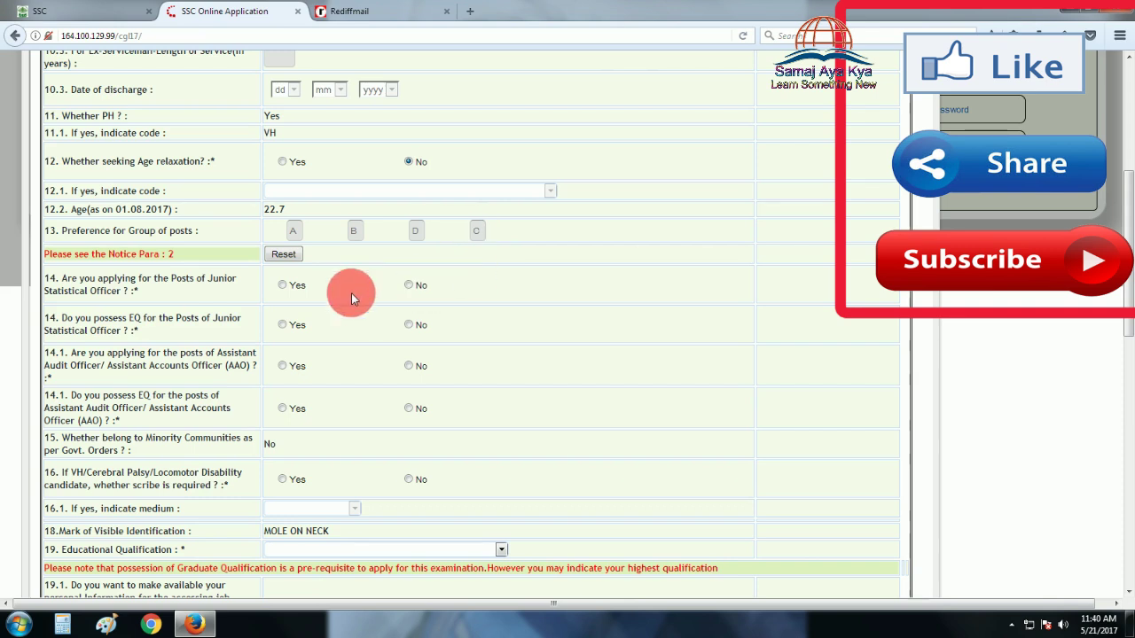
Answer No to the Junior Statistical Officer and AAO questions and request a scribe
left_click(411, 284)
left_click(409, 324)
left_click(408, 367)
left_click(409, 408)
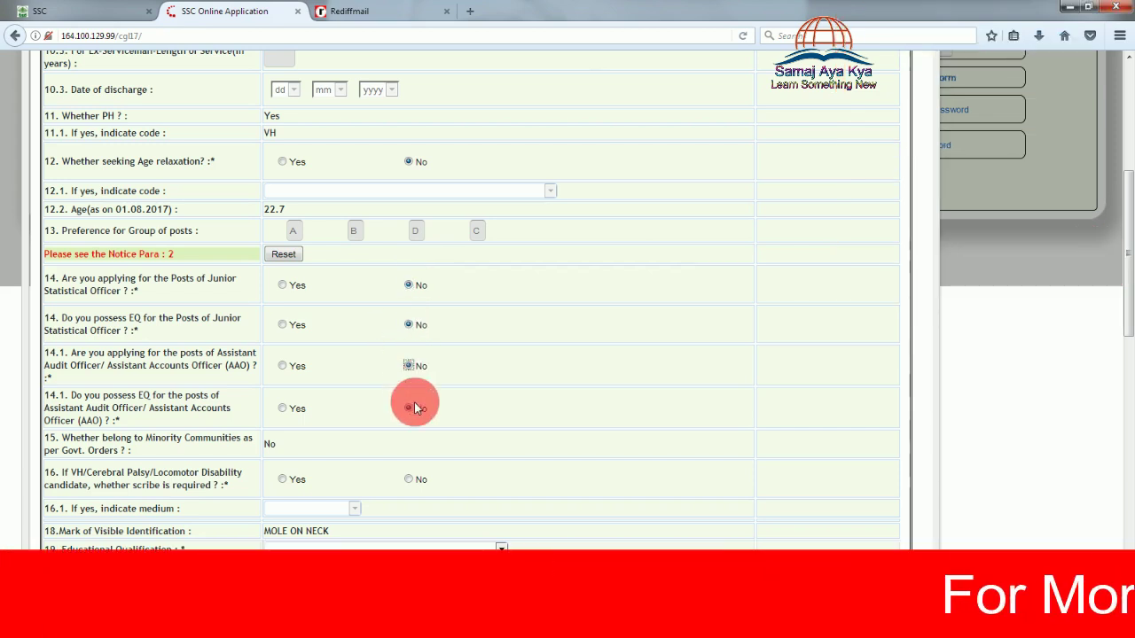
scroll(478, 418, "down", 1)
scroll(469, 419, "down", 2)
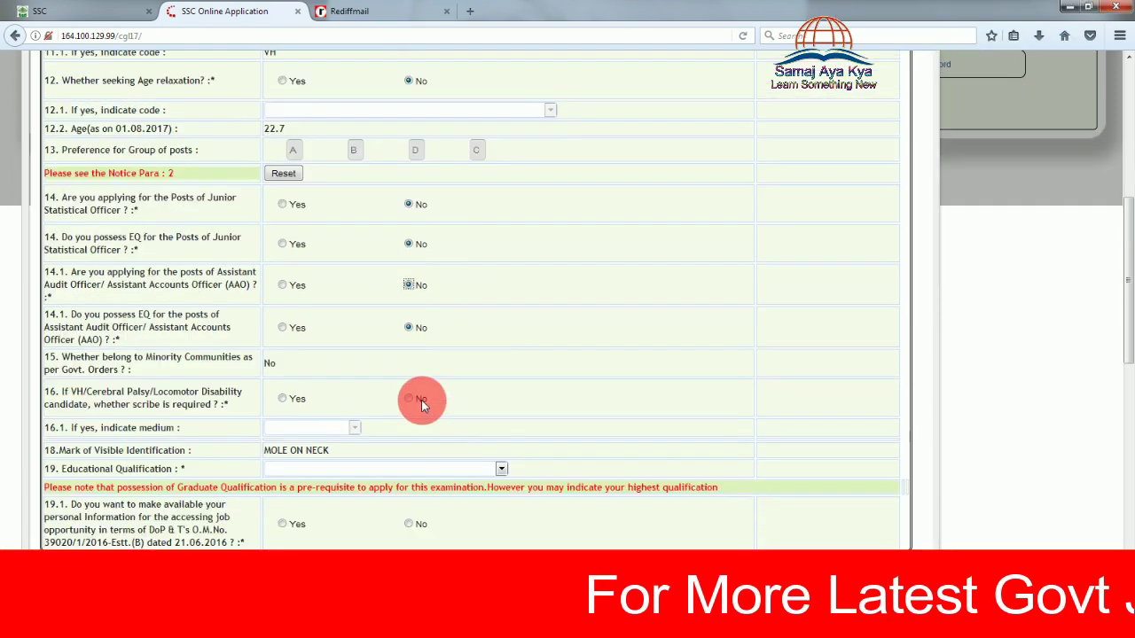
left_click(282, 400)
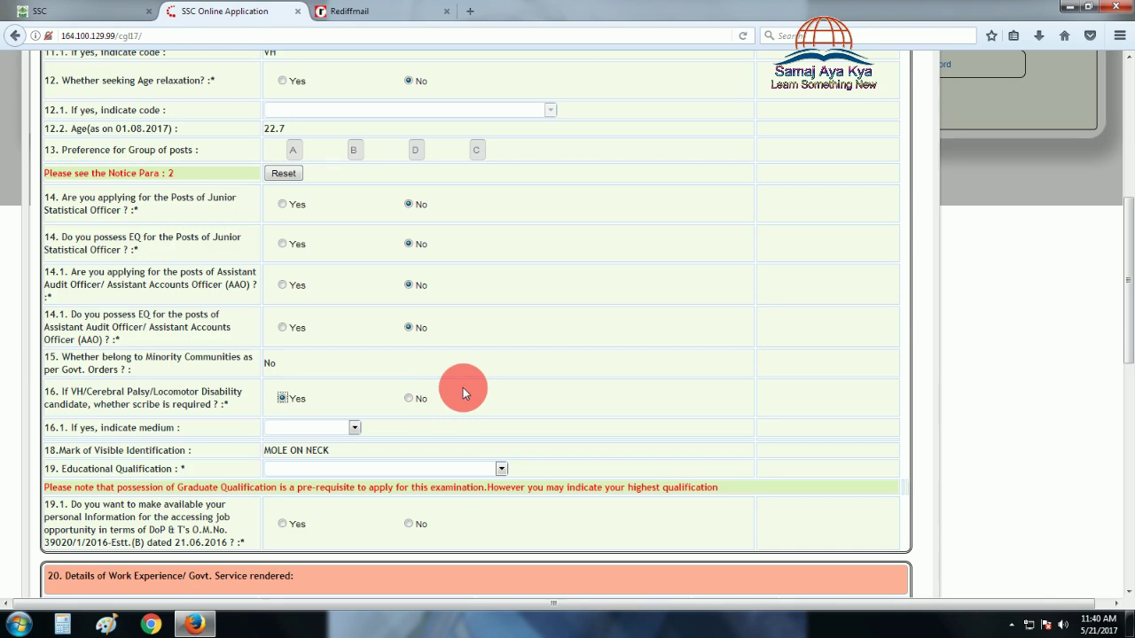
Choose English as the scribe medium
scroll(462, 388, "down", 2)
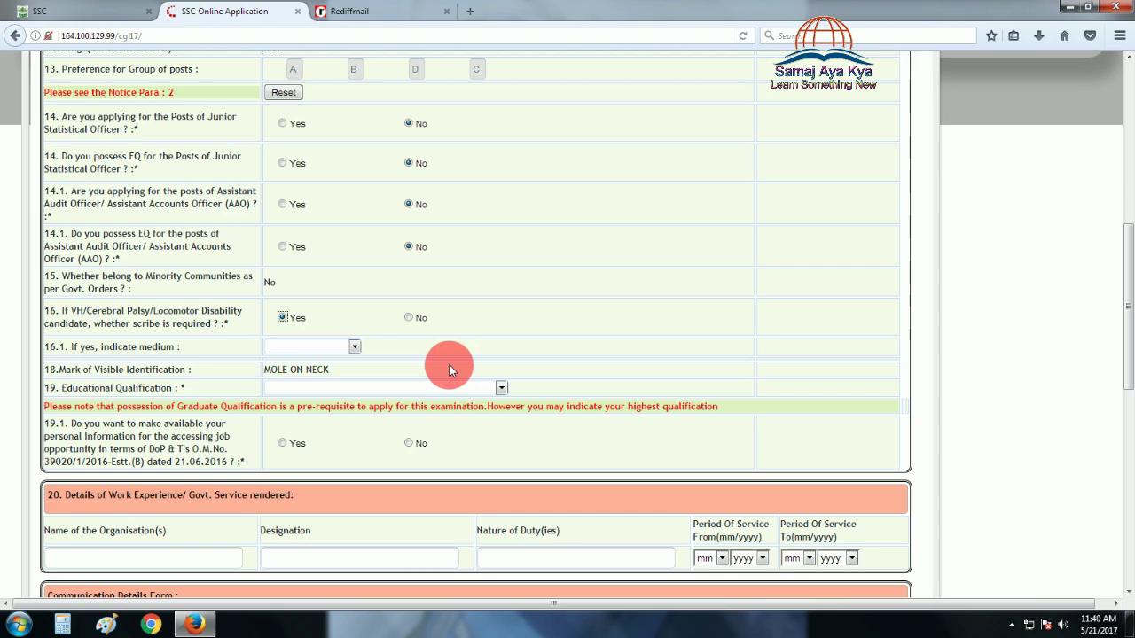
left_click(355, 347)
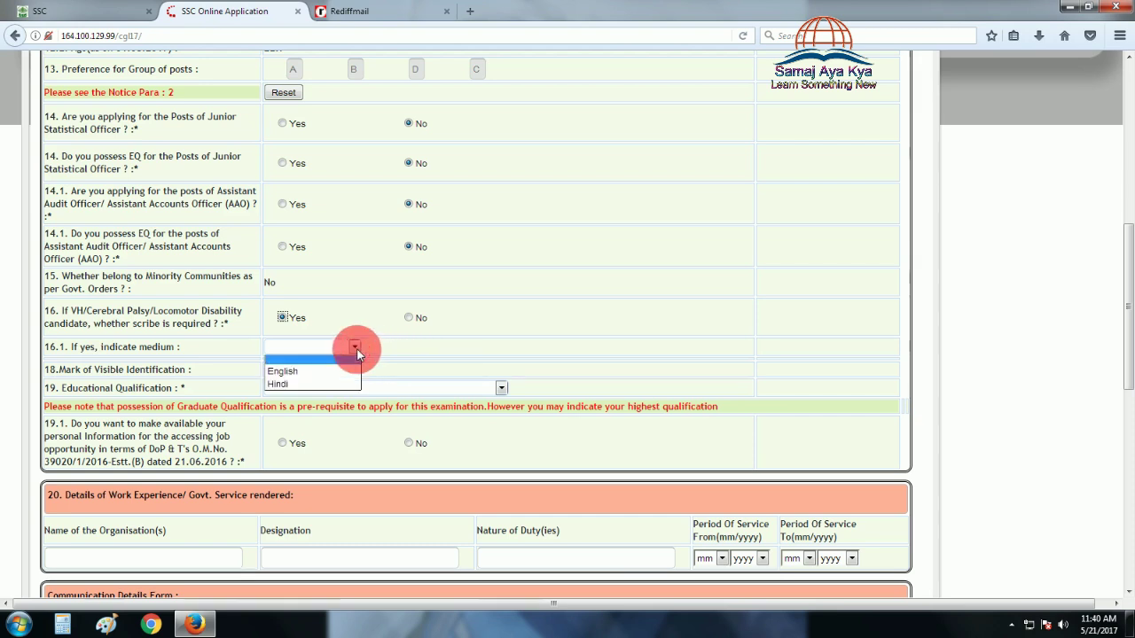
left_click(292, 371)
scroll(374, 363, "down", 1)
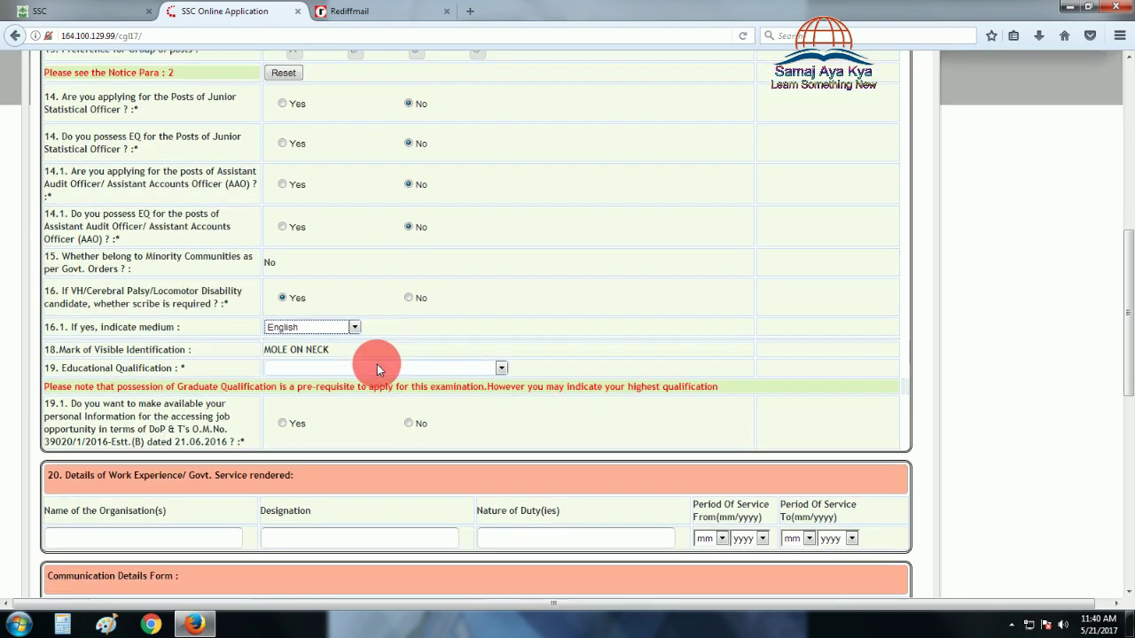
scroll(376, 364, "down", 3)
Set qualification to B.Com(Hons), answer No to question 19.1, and begin the Name of the Organisation(s) field
left_click(502, 308)
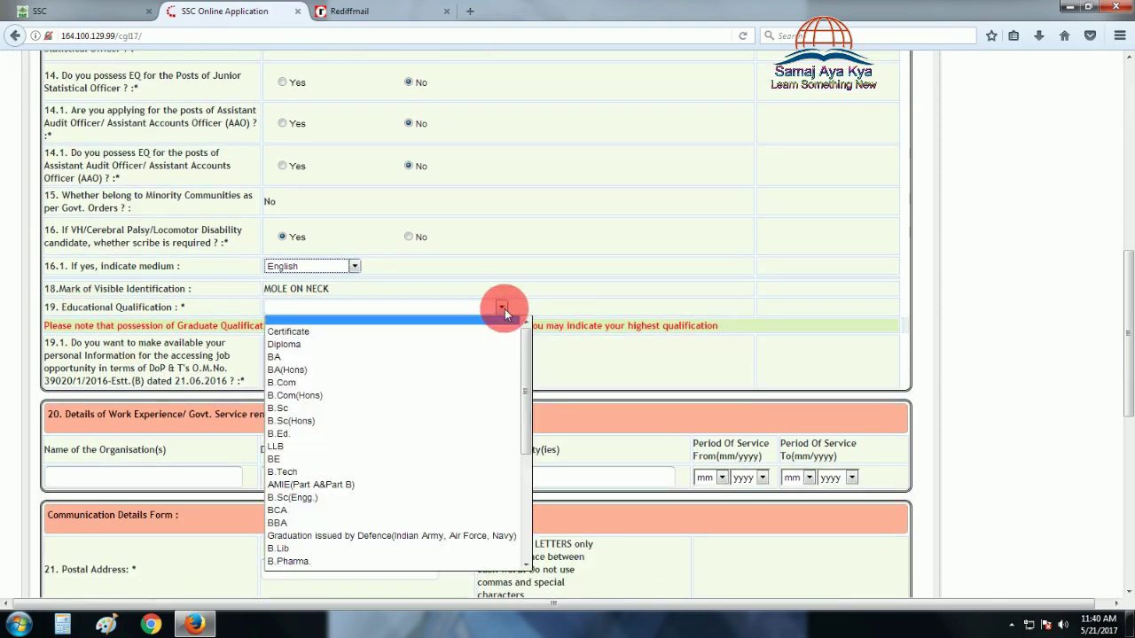
left_click(386, 395)
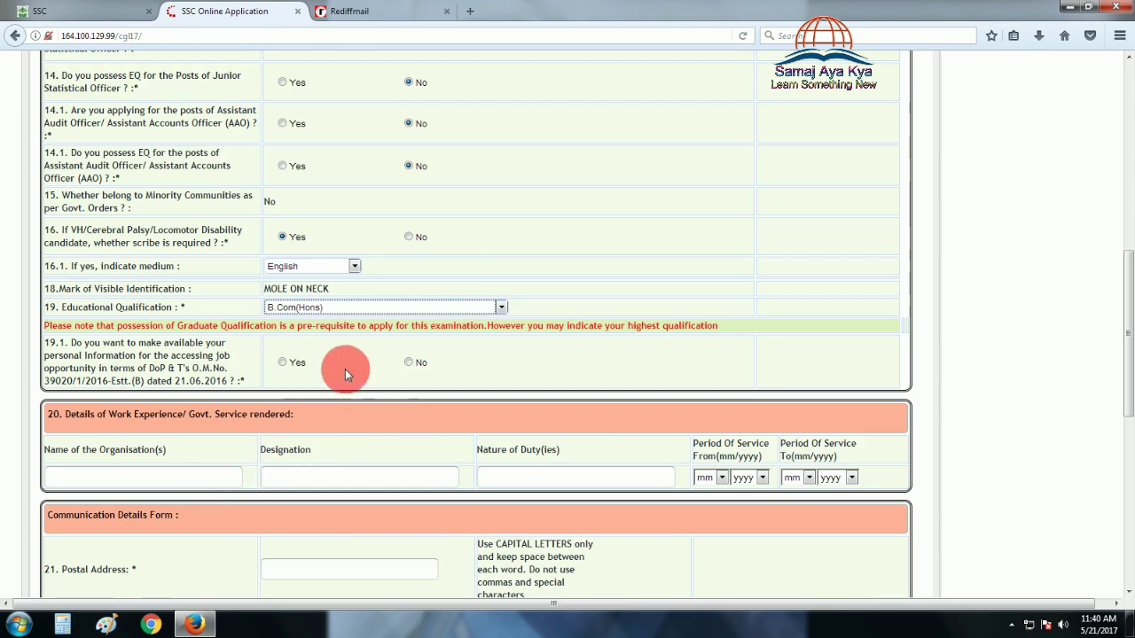
left_click(409, 363)
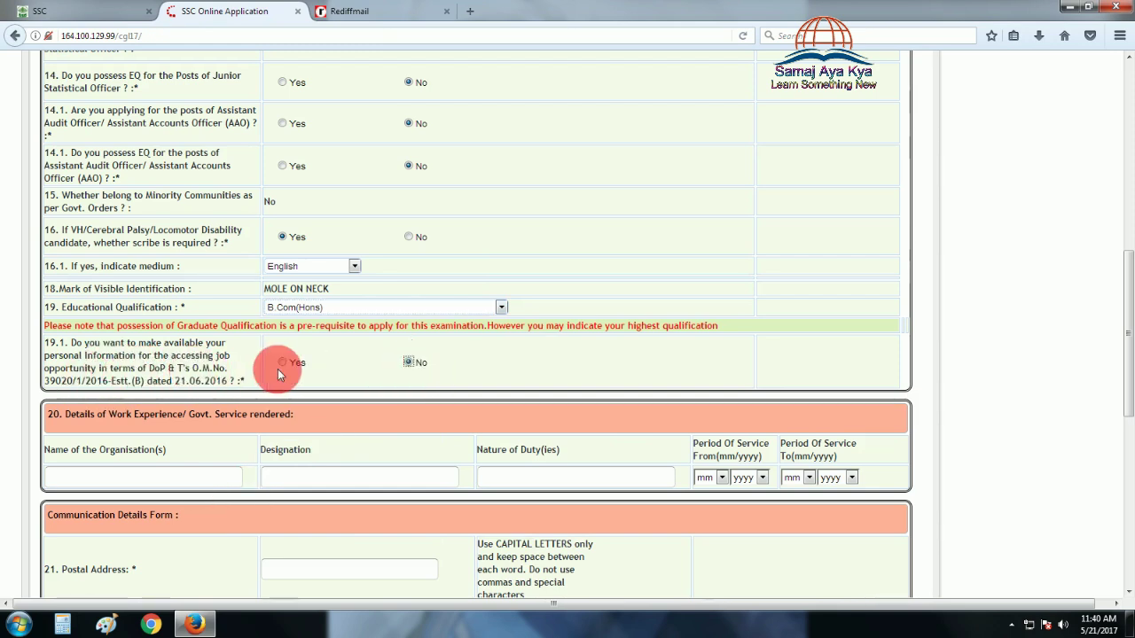
scroll(209, 420, "down", 2)
left_click(204, 400)
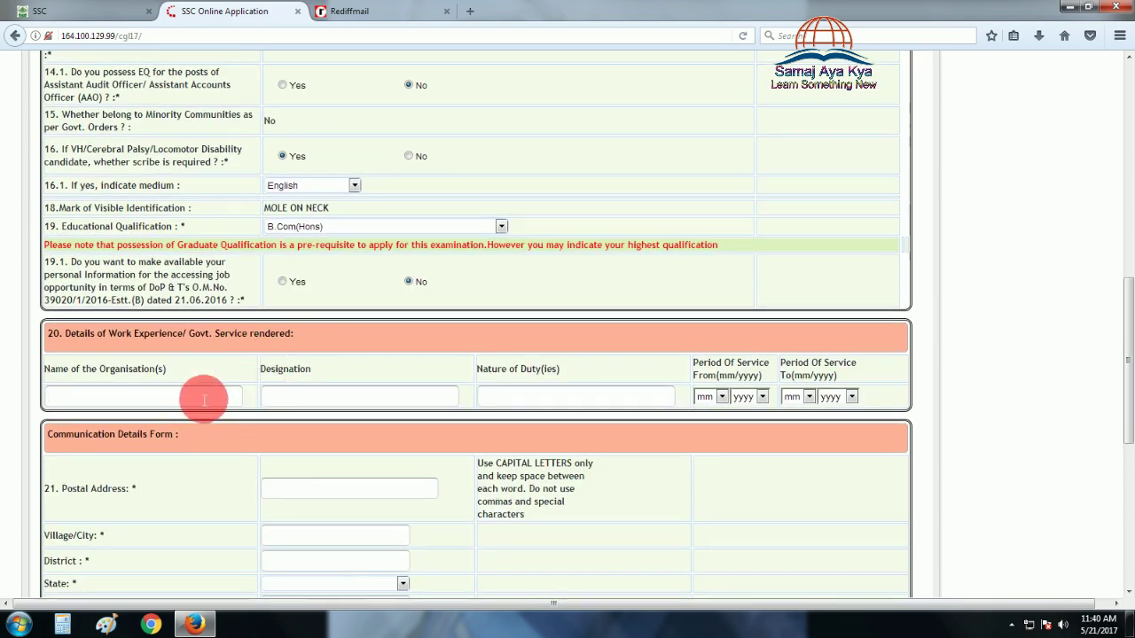
Enter the communication address as JAMMU, state Jammu and Kashmir, pincode 180010
scroll(337, 408, "down", 6)
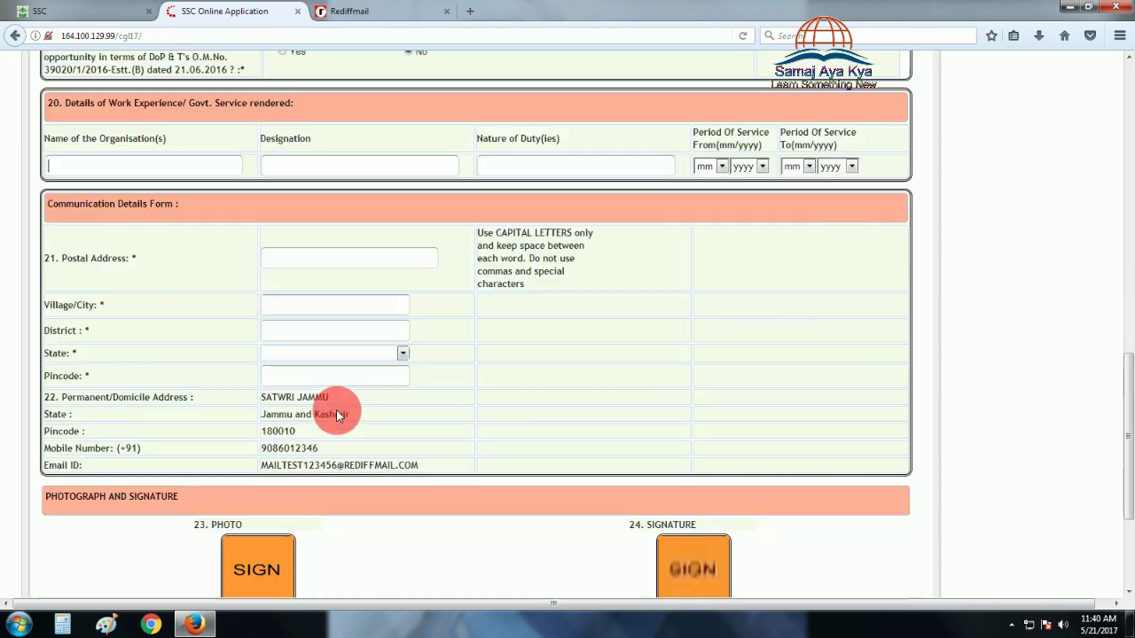
left_click(335, 246)
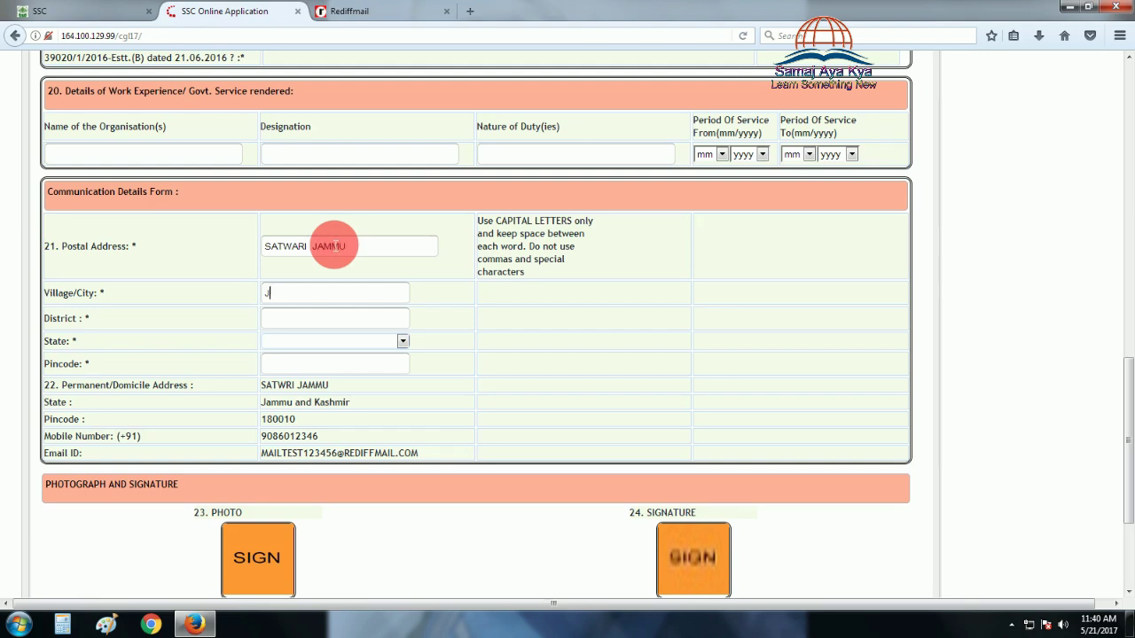
type("JAMMU")
key("Tab")
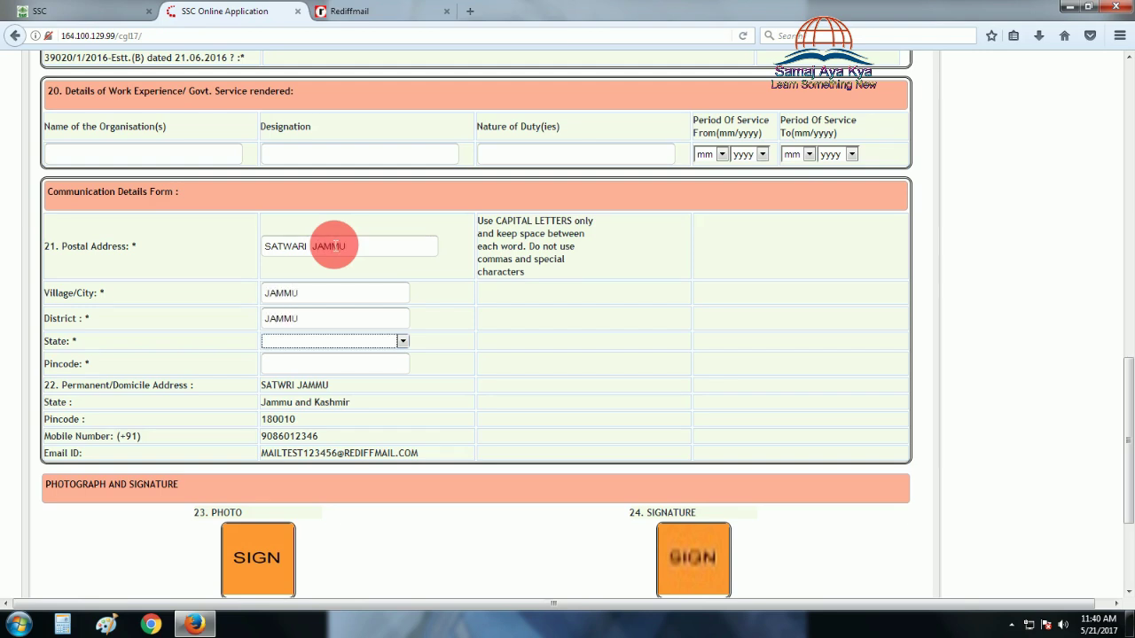
key("j")
key("Tab")
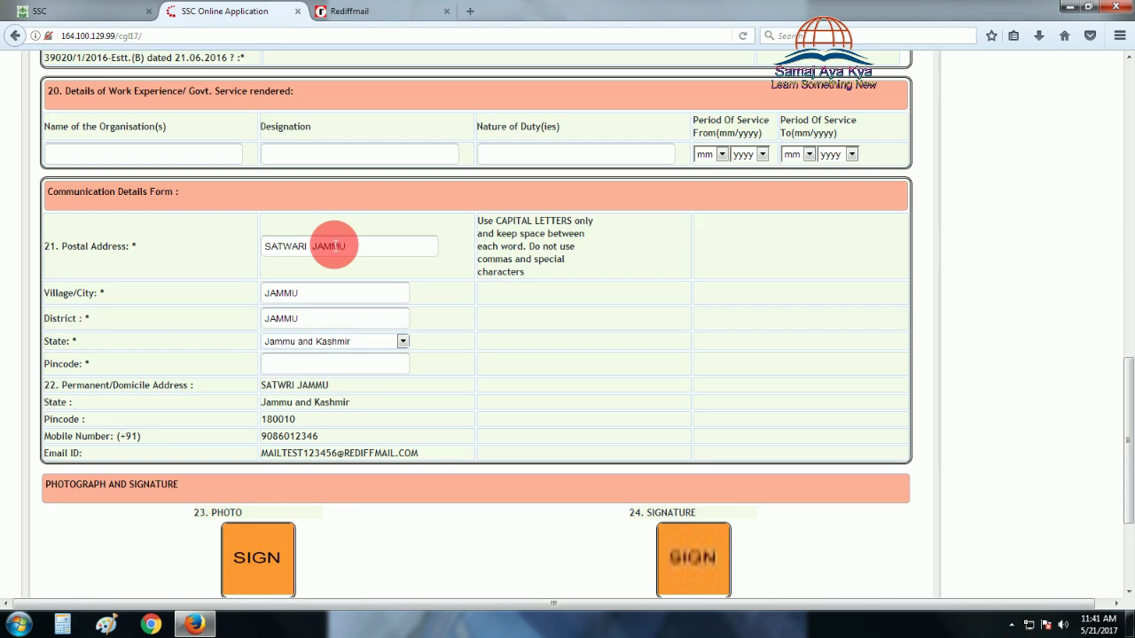
type("180010")
Tick I Agree, enter the captcha text, and Final Submit the form
scroll(335, 246, "down", 3)
scroll(474, 505, "down", 1)
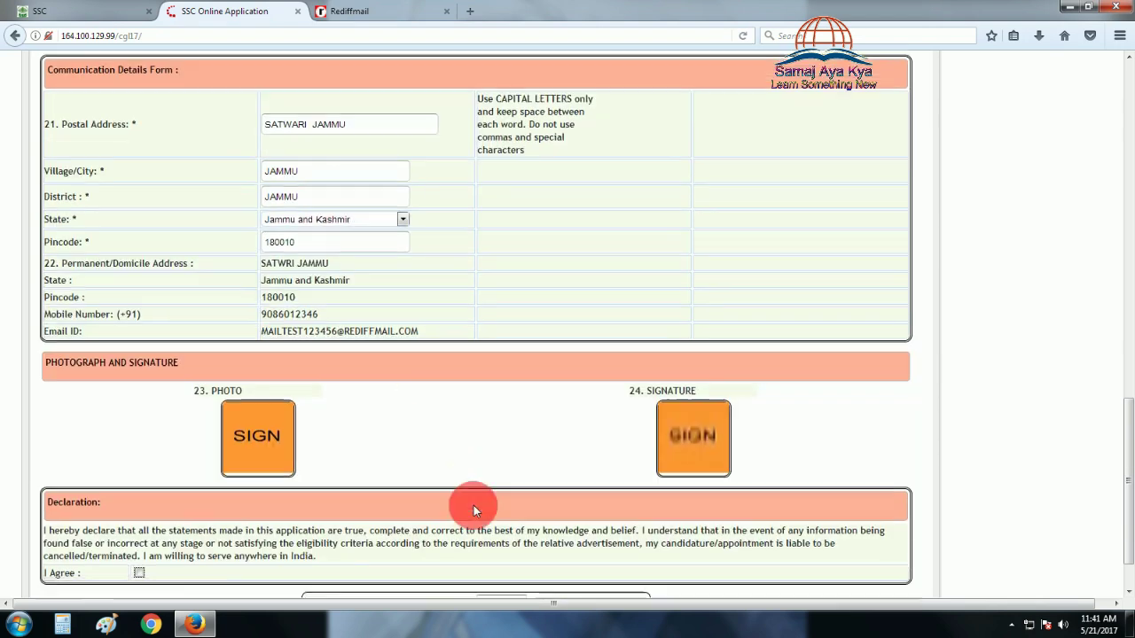
left_click(139, 510)
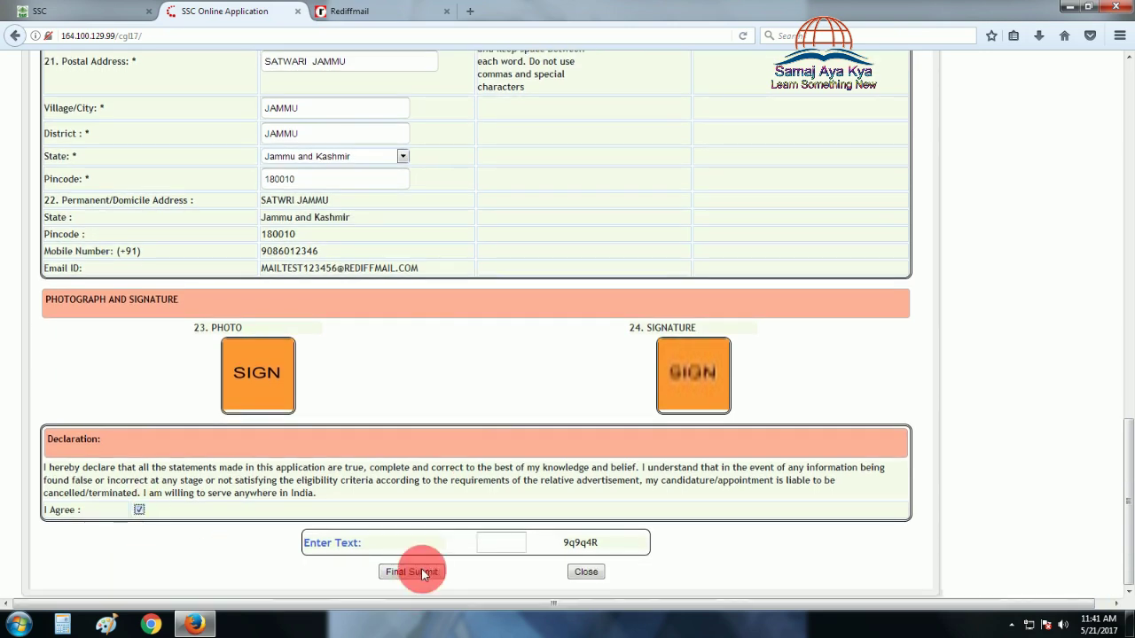
left_click(486, 547)
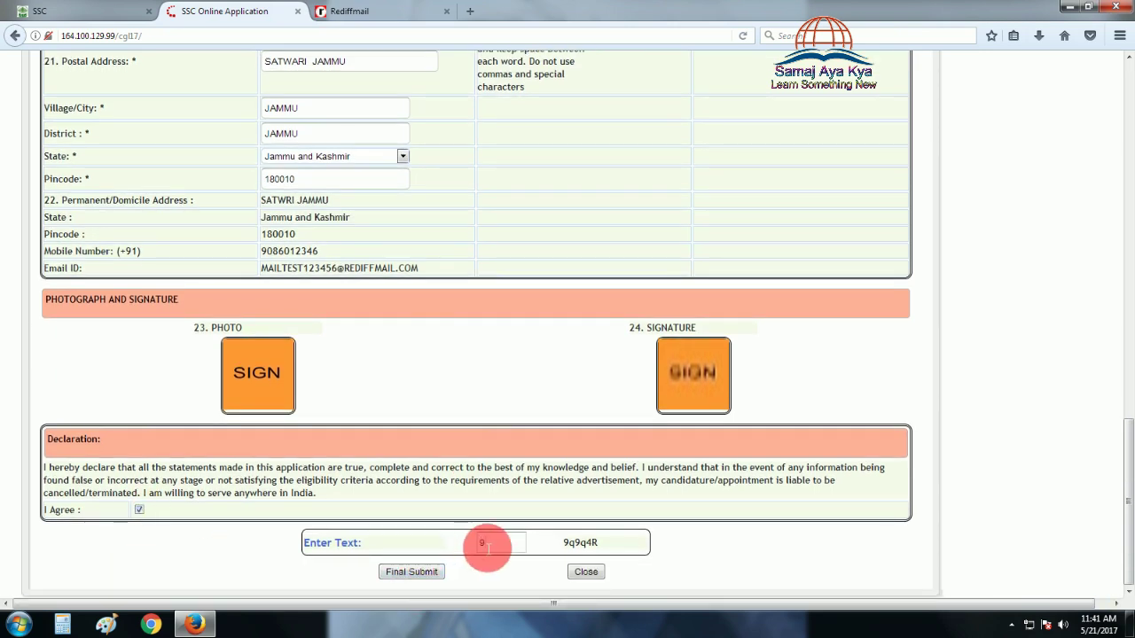
type("9q4R")
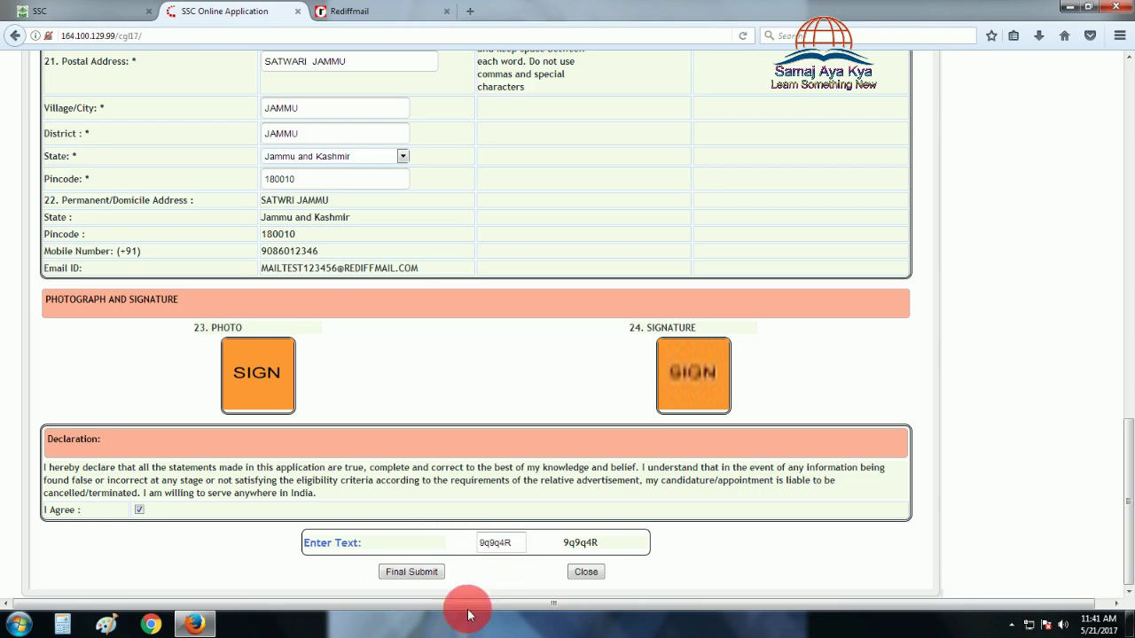
left_click(403, 572)
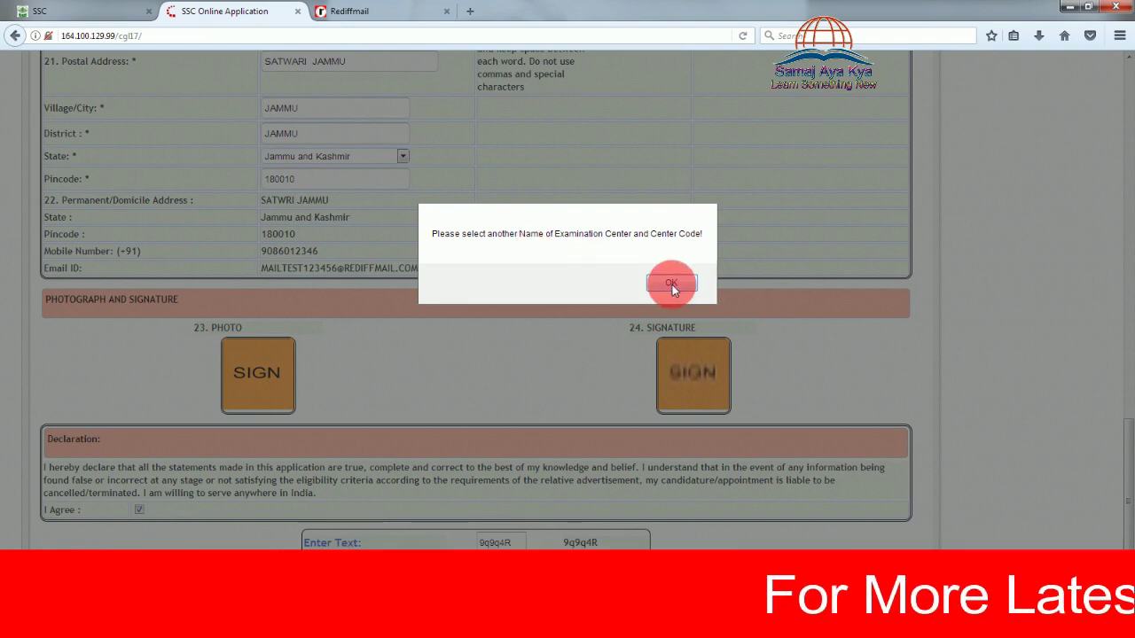
Dismiss the centre alert, make CR-Meerut(3011) the third exam centre, and resubmit
left_click(671, 282)
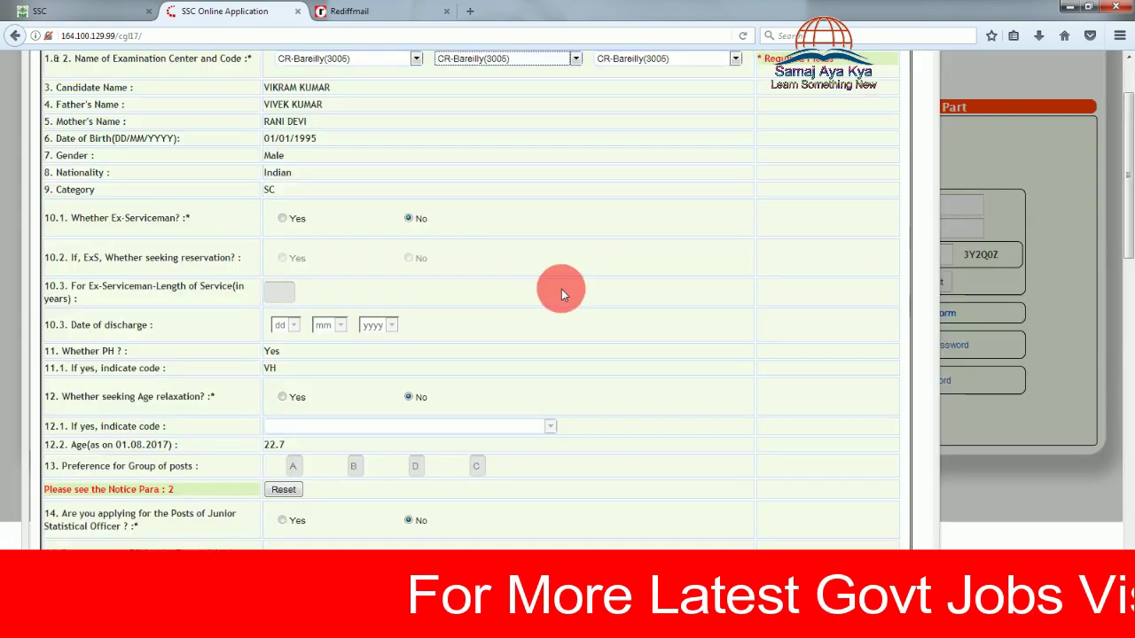
scroll(667, 215, "up", 2)
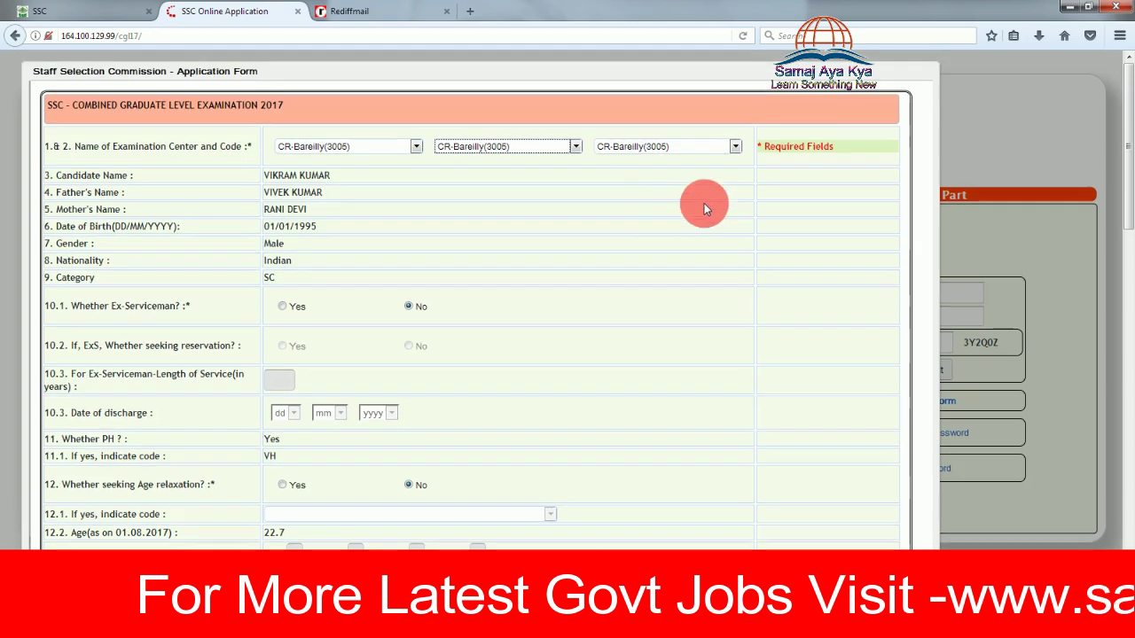
left_click(633, 147)
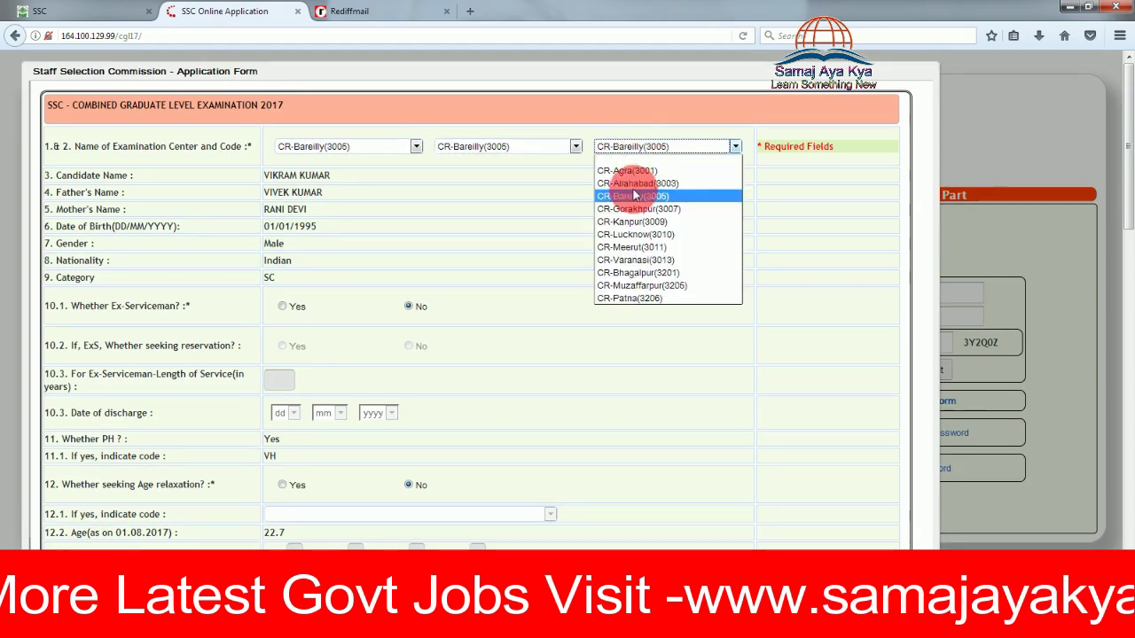
left_click(669, 247)
scroll(682, 326, "down", 10)
scroll(680, 324, "down", 8)
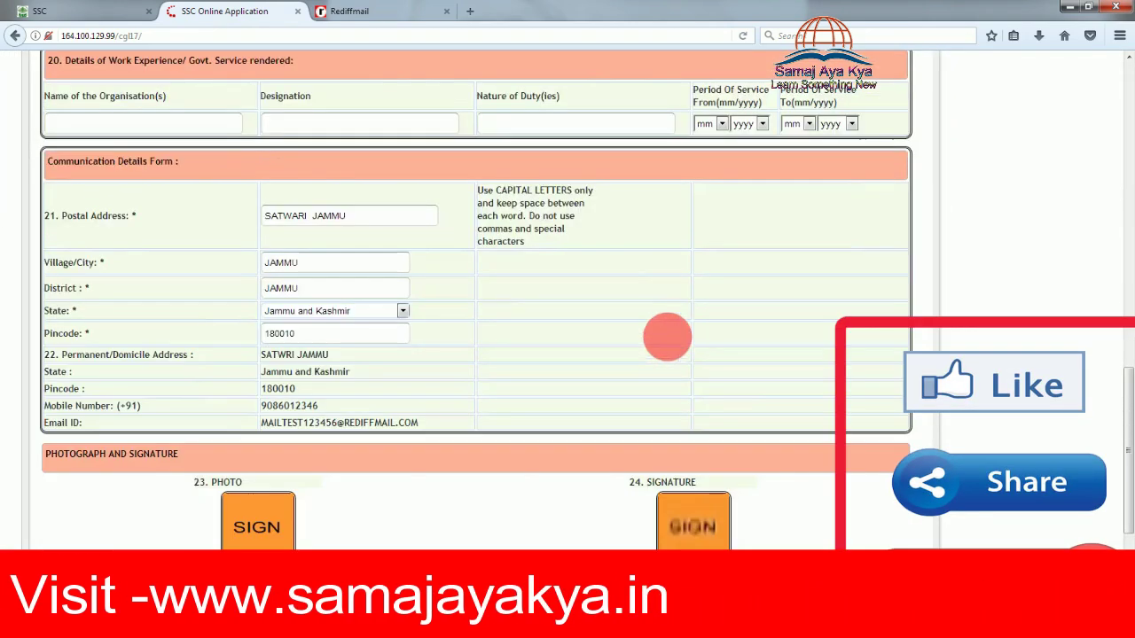
left_click(421, 569)
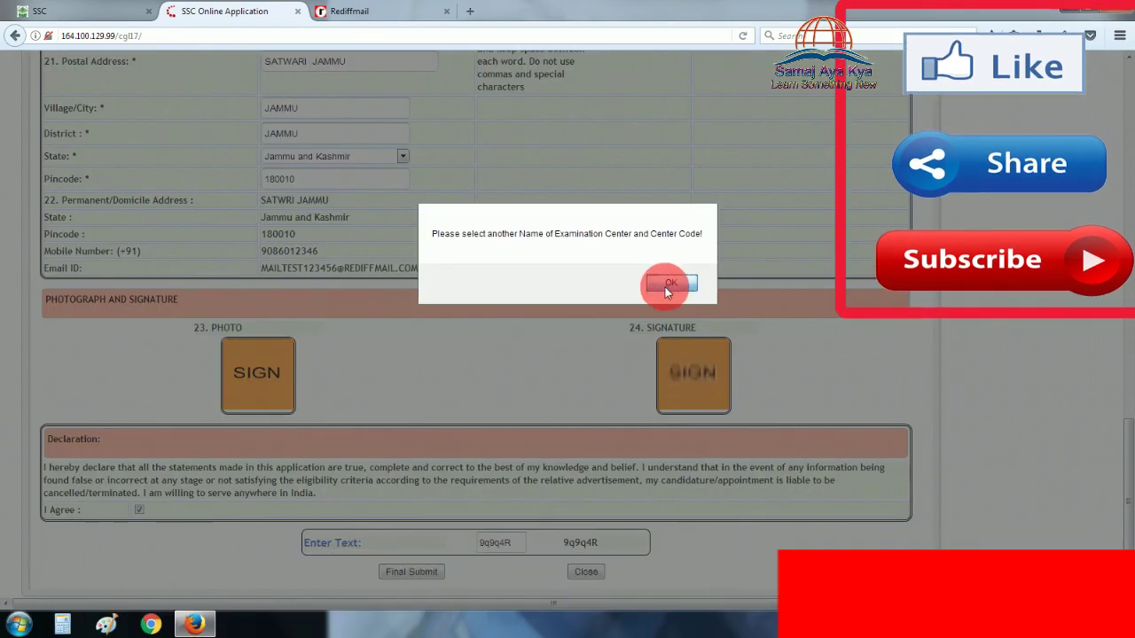
Set exam centres to ER-Barasat(4402), ER-Berhampore(W.B)(4403) and ER-Jalpaiguri(4408)
left_click(665, 285)
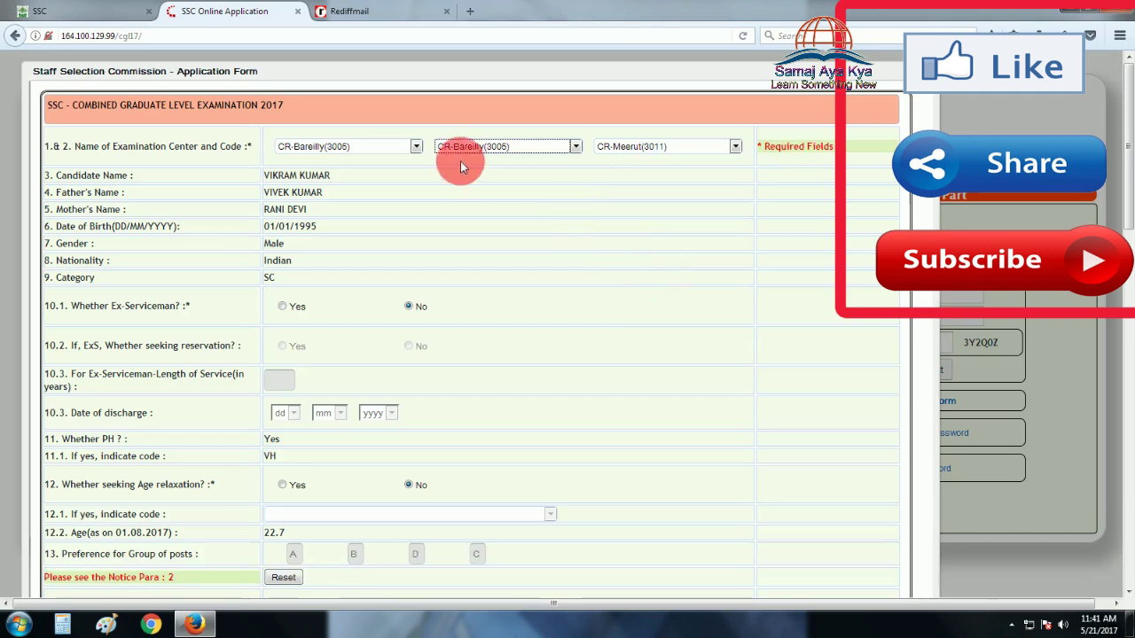
left_click(415, 147)
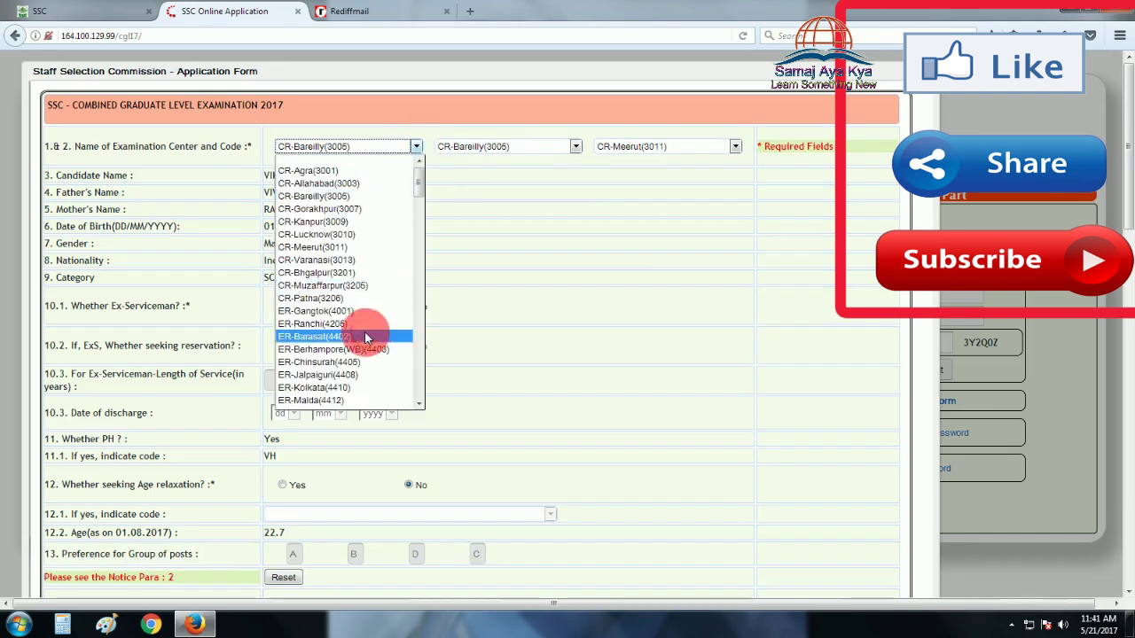
left_click(364, 332)
left_click(565, 147)
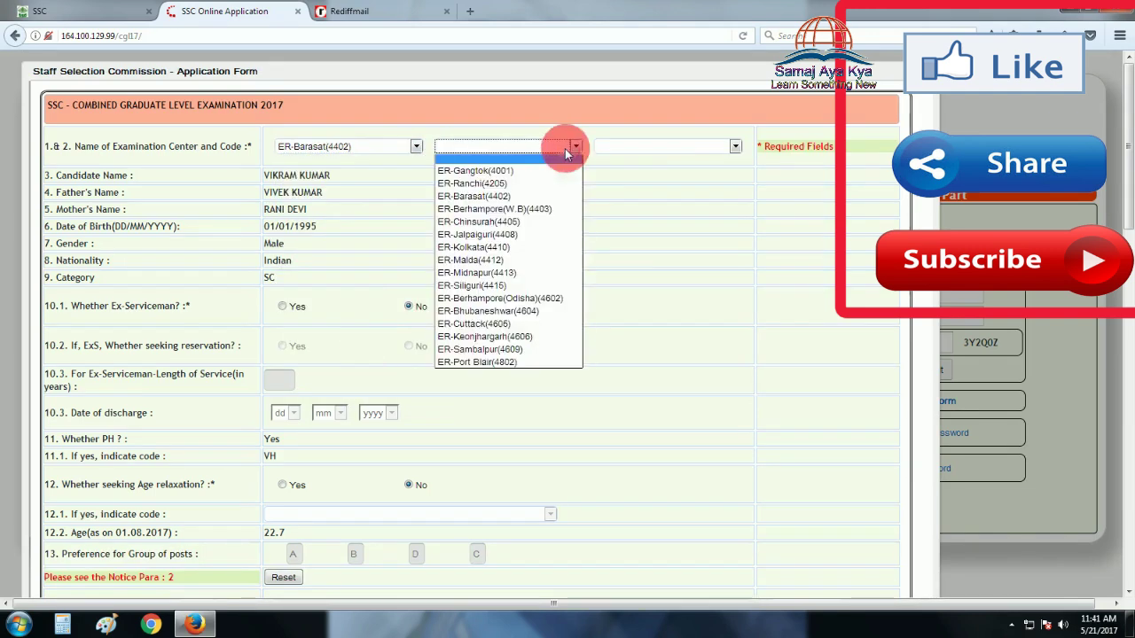
left_click(519, 210)
left_click(655, 152)
left_click(635, 236)
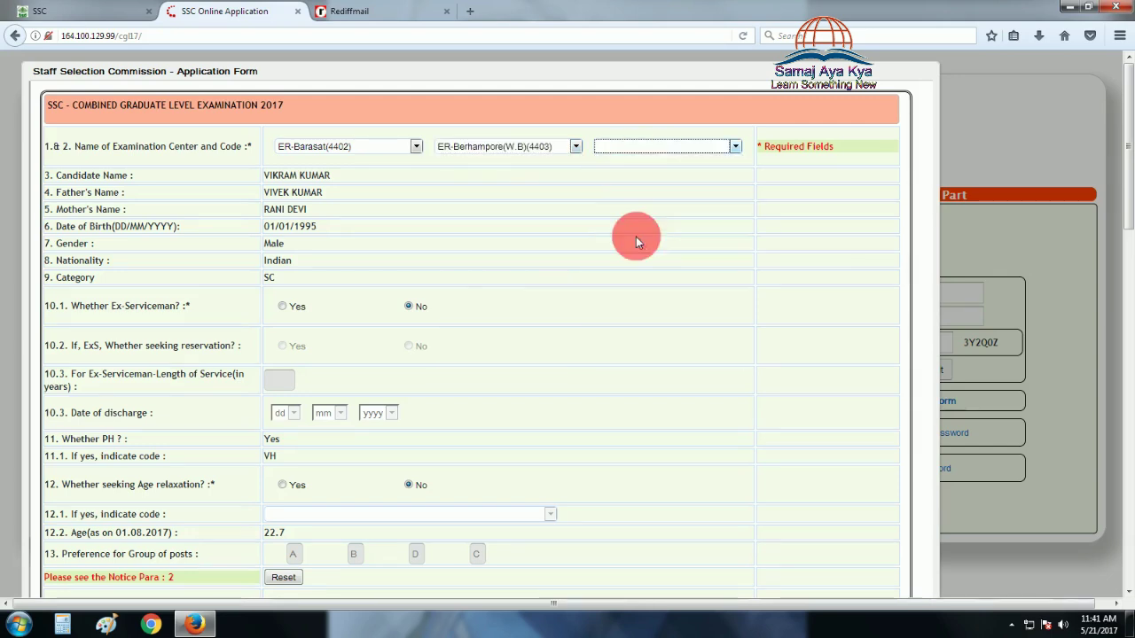
scroll(590, 289, "down", 15)
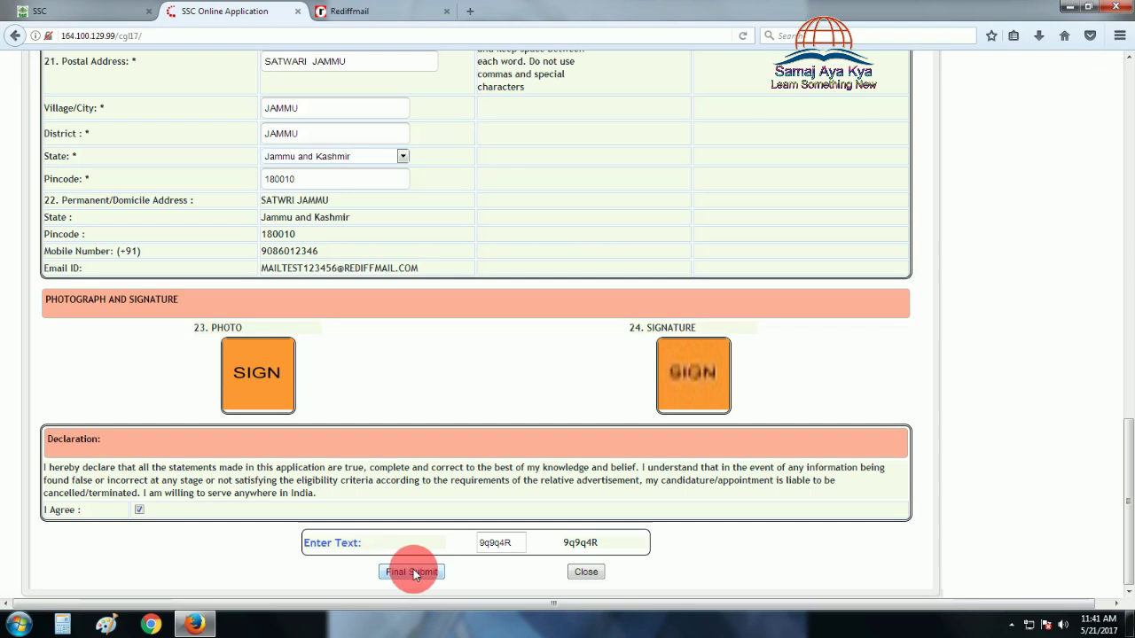
Final Submit the form with the new centres, confirm, and acknowledge the provisional submission notice
left_click(414, 571)
left_click(742, 283)
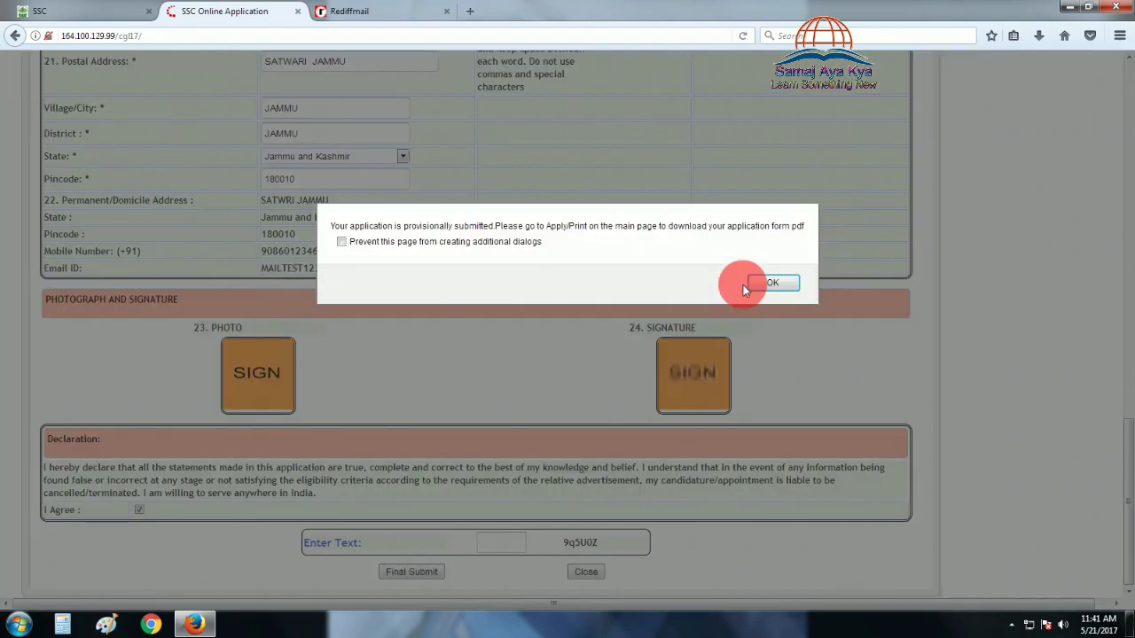
left_click(762, 284)
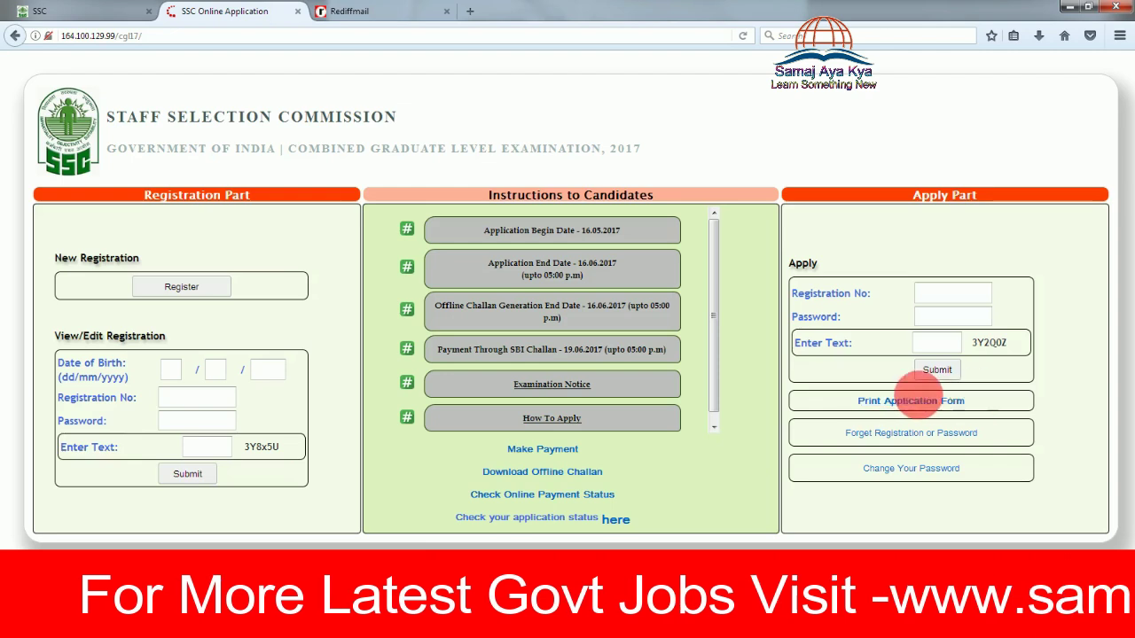
On the Print Application Form page, enter the registration number and account password, then the captcha
left_click(929, 404)
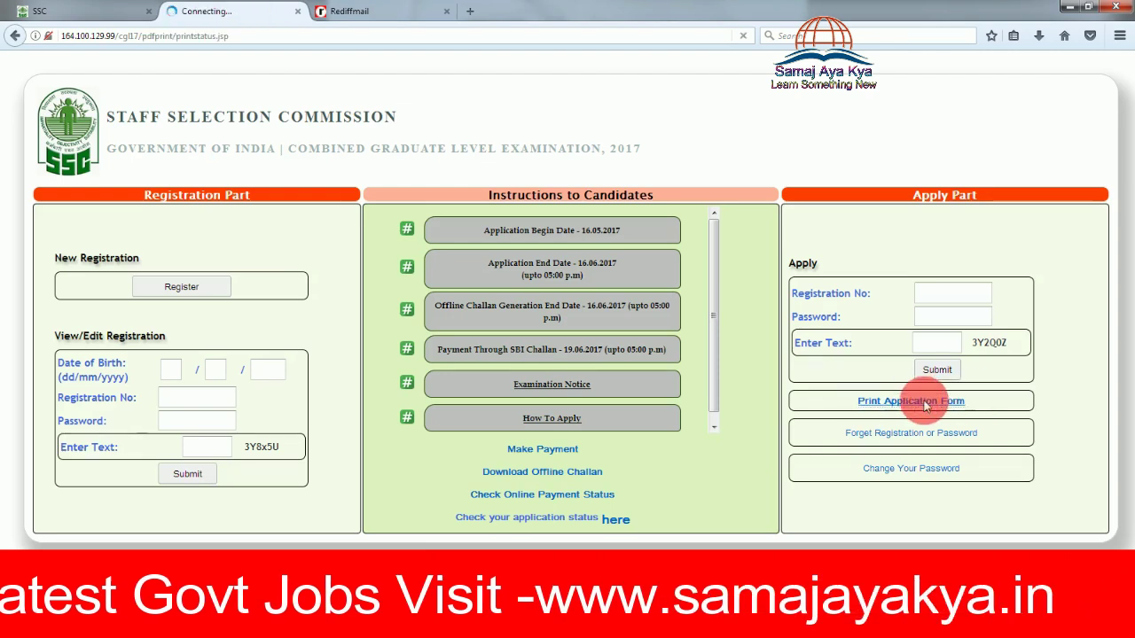
left_click(595, 245)
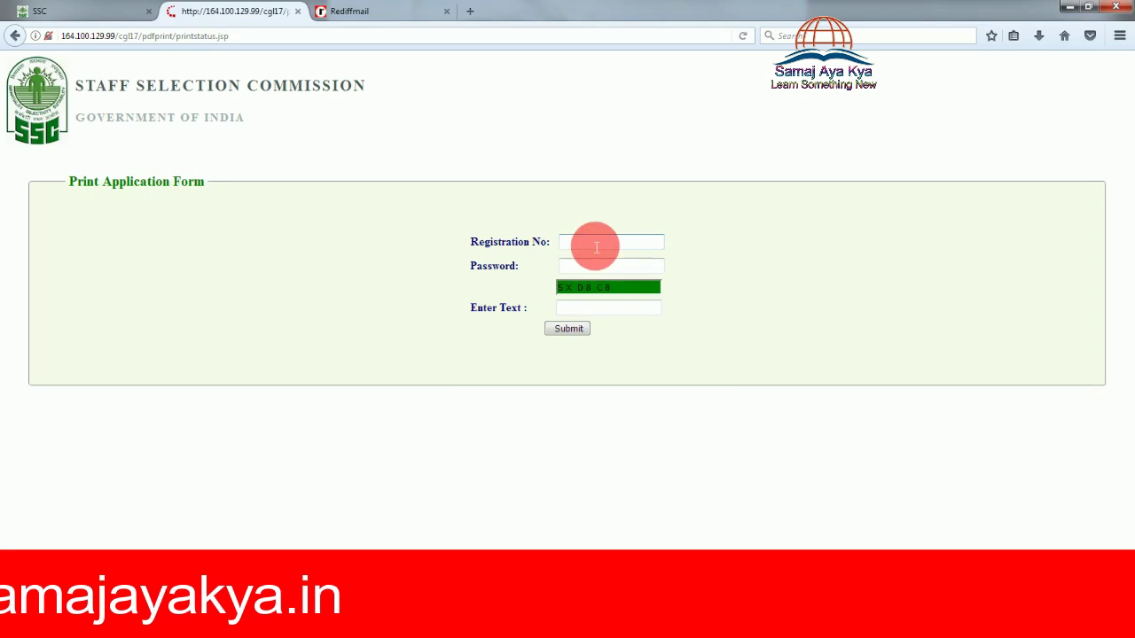
left_click(593, 264)
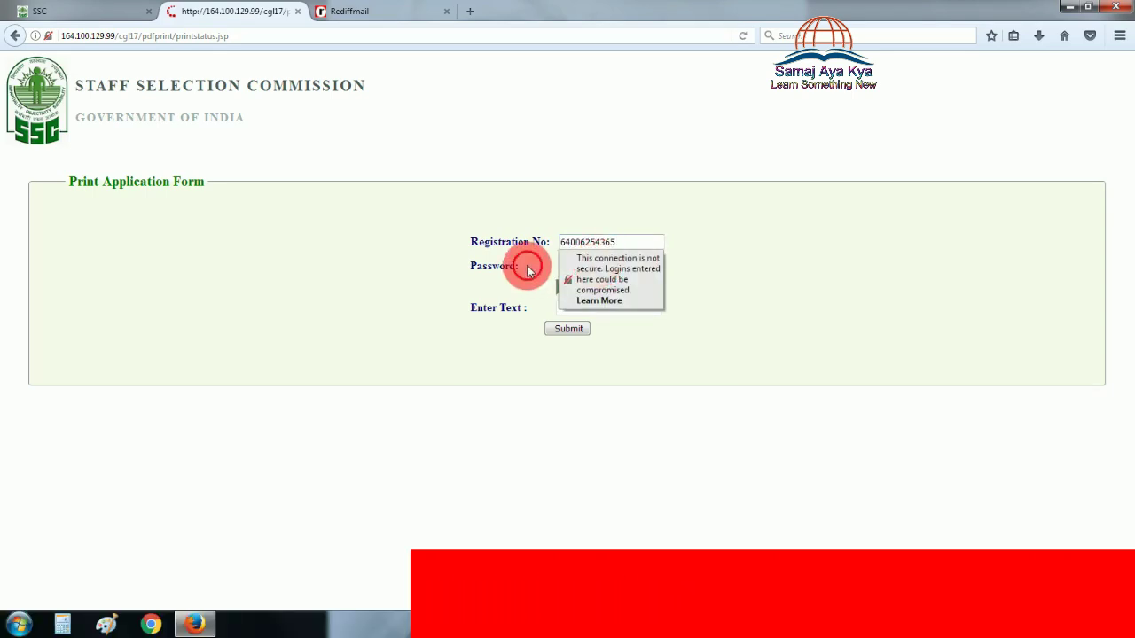
type("1")
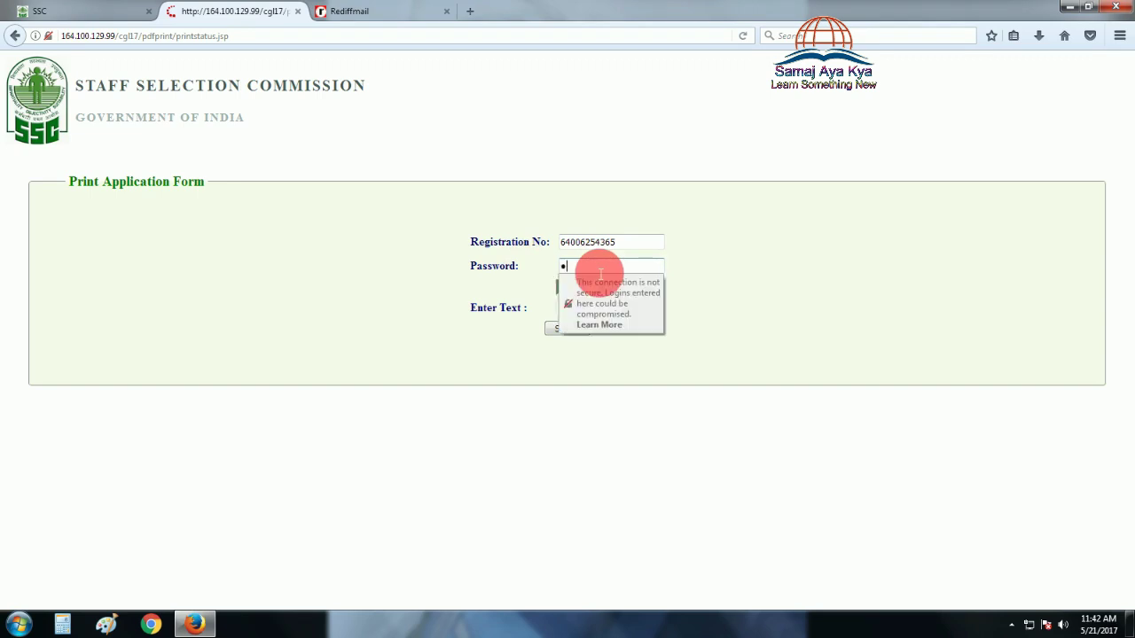
type("1")
key("Tab")
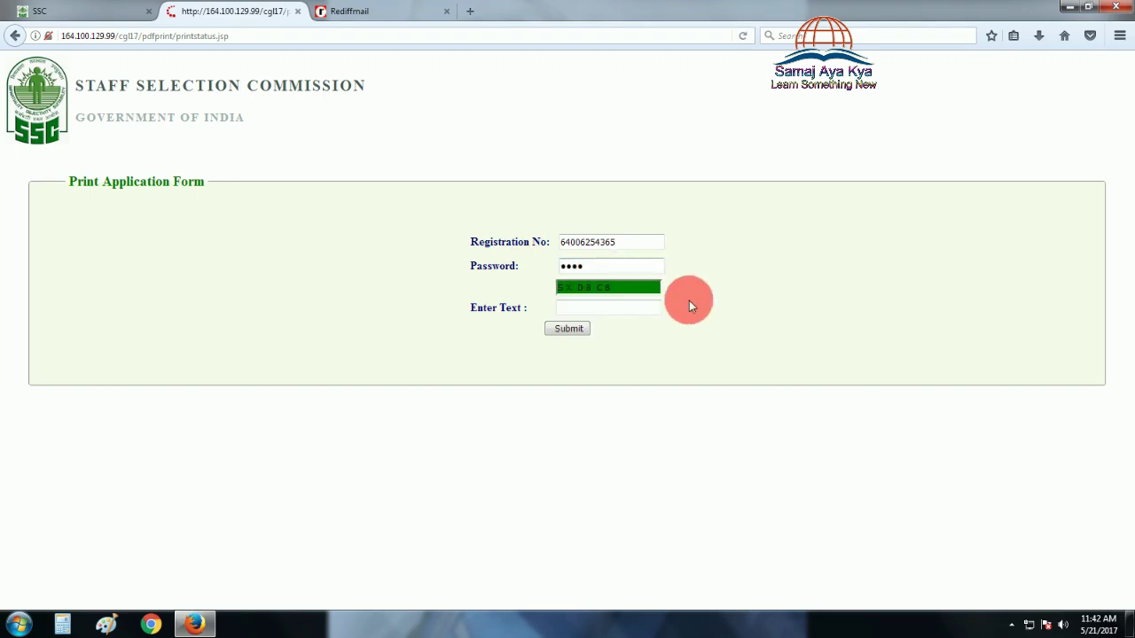
left_click(656, 315)
Submit the login, decline saving it, and view the PDF showing provisional submission and centres 4402, 4403, 4408
left_click(574, 329)
left_click(223, 166)
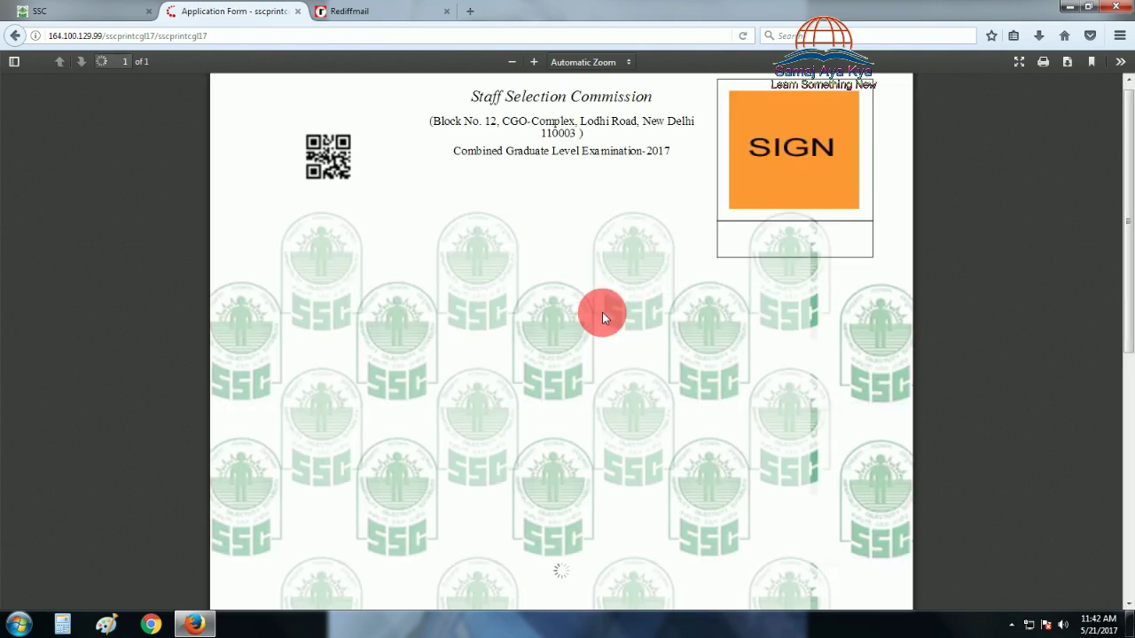
scroll(602, 312, "down", 1)
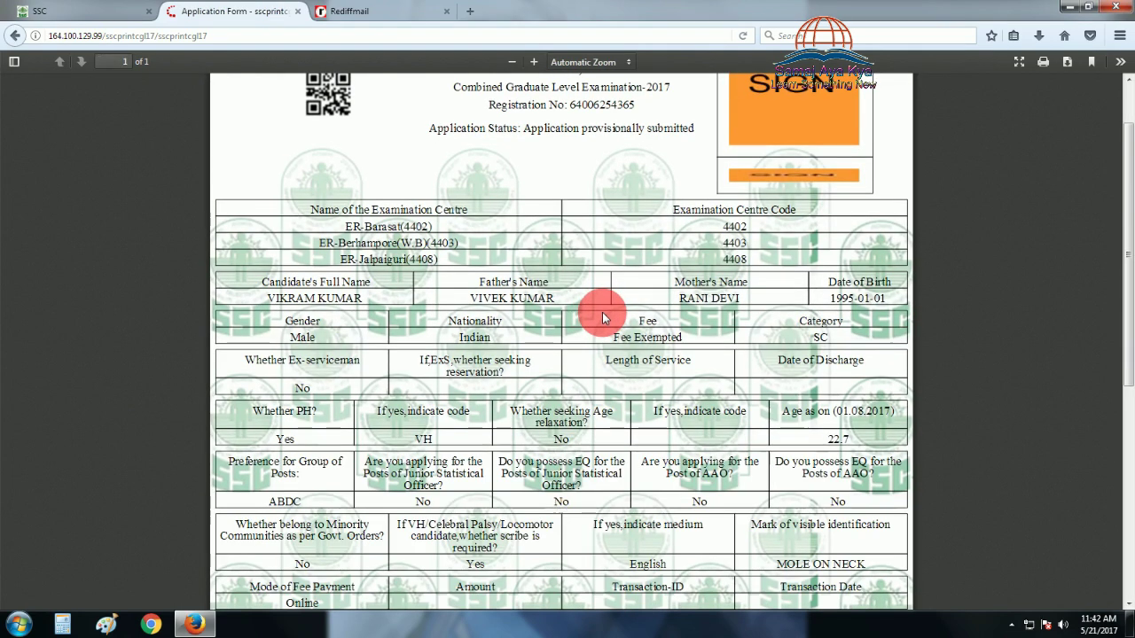